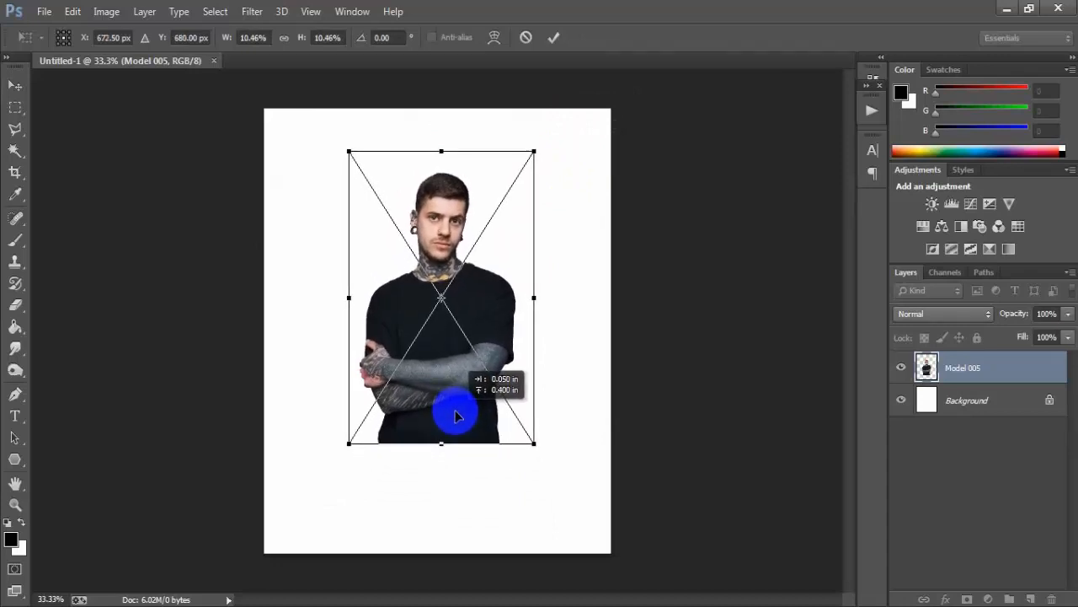
- Commit the placed Model 005 image and align it to the horizontal centre of the Background layer
left_click(553, 38)
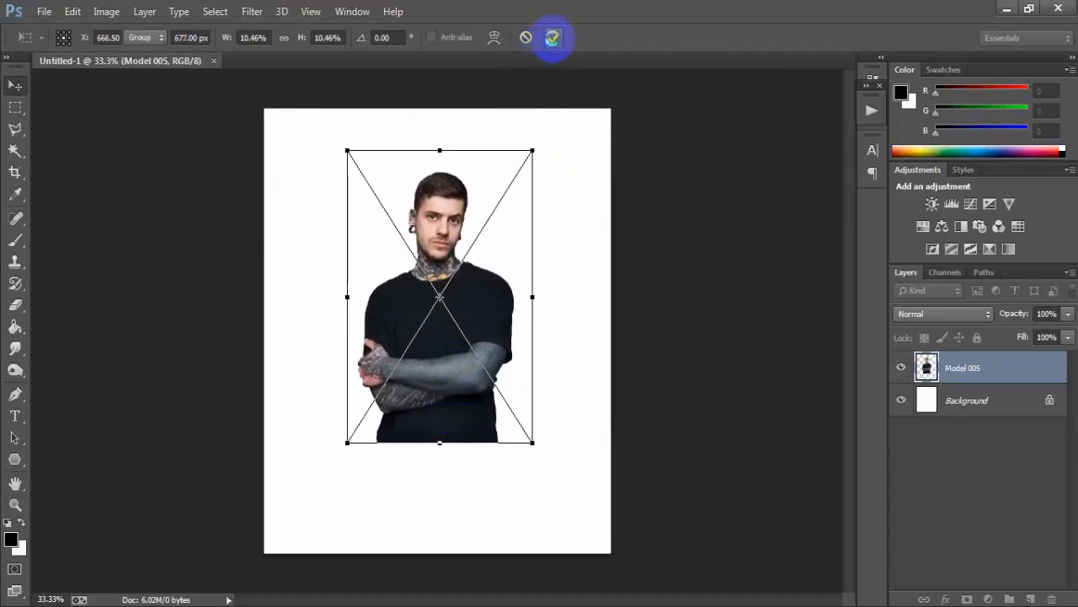
left_click(999, 408, "shift")
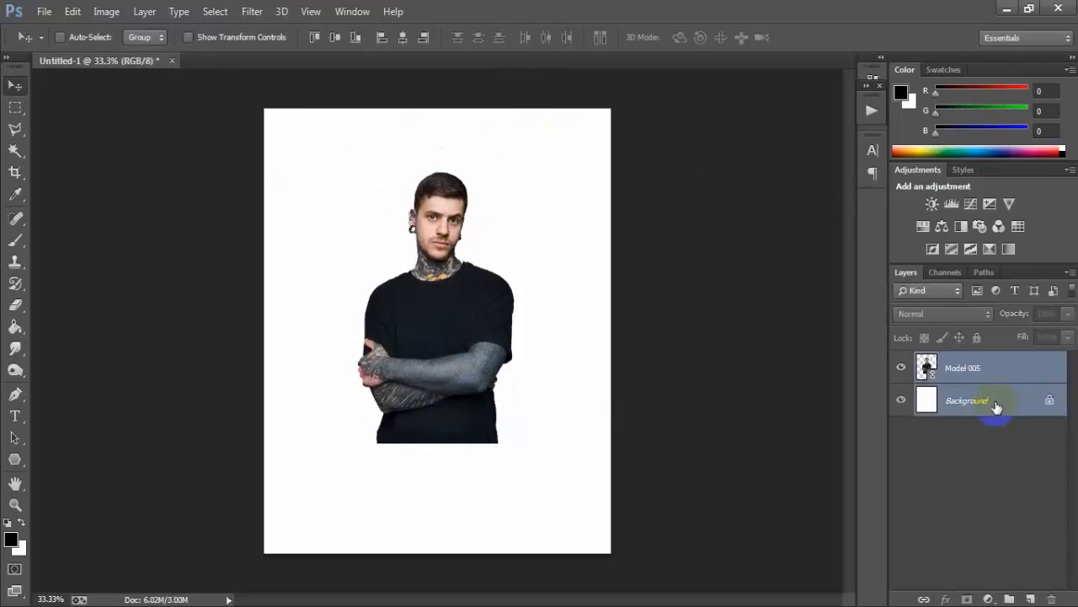
left_click(403, 39)
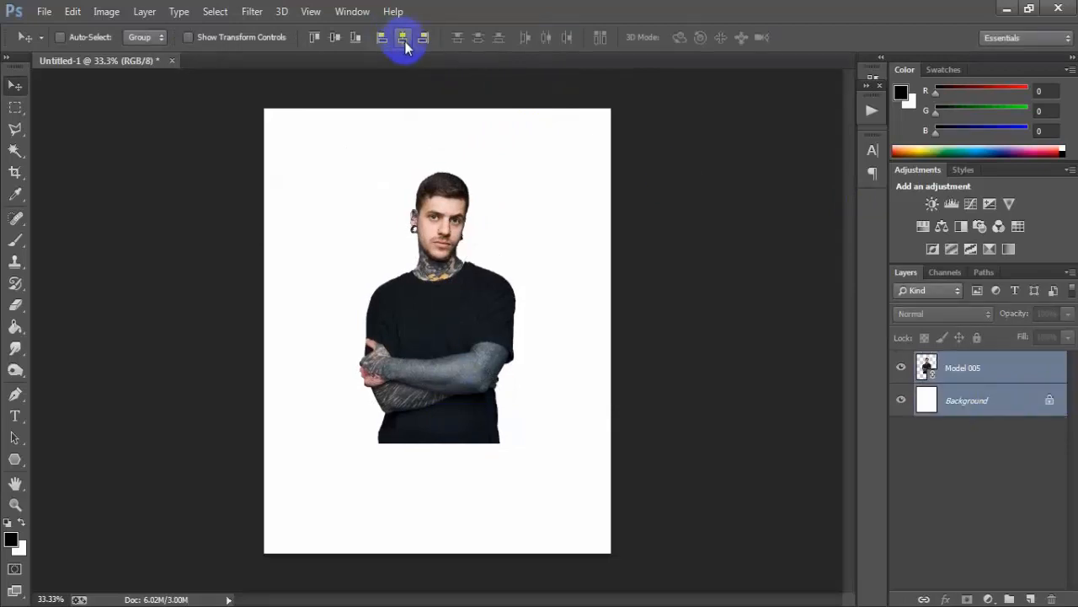
- Rasterize the Model 005 layer
left_click(1025, 373)
right_click(1028, 370)
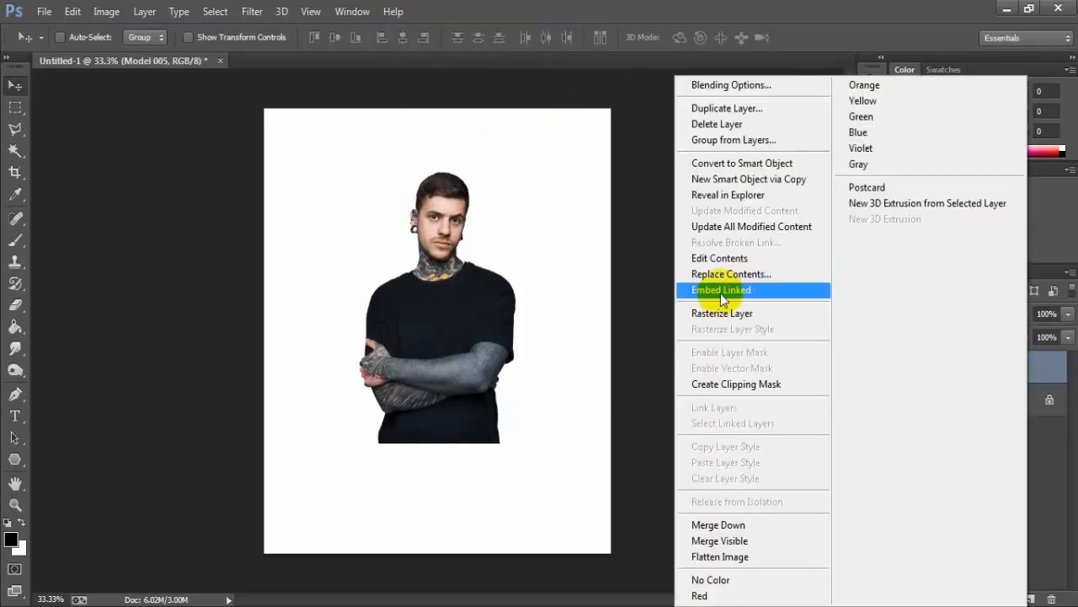
left_click(718, 310)
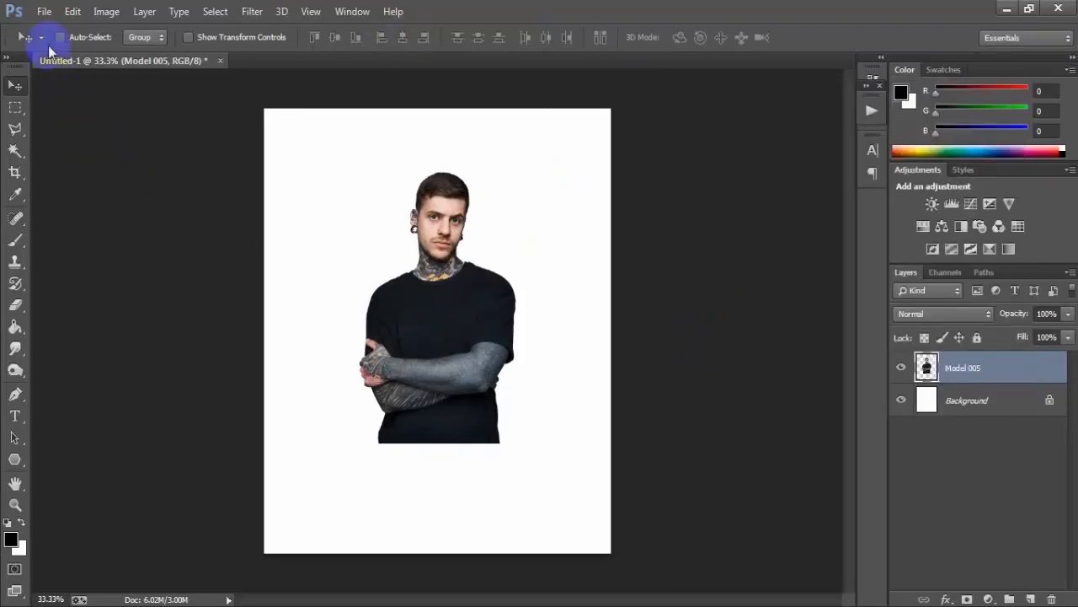
- Place the ink splatter image 0000 77 (1) as a linked file over the model and enlarge it to about 131%
left_click(44, 11)
left_click(98, 314)
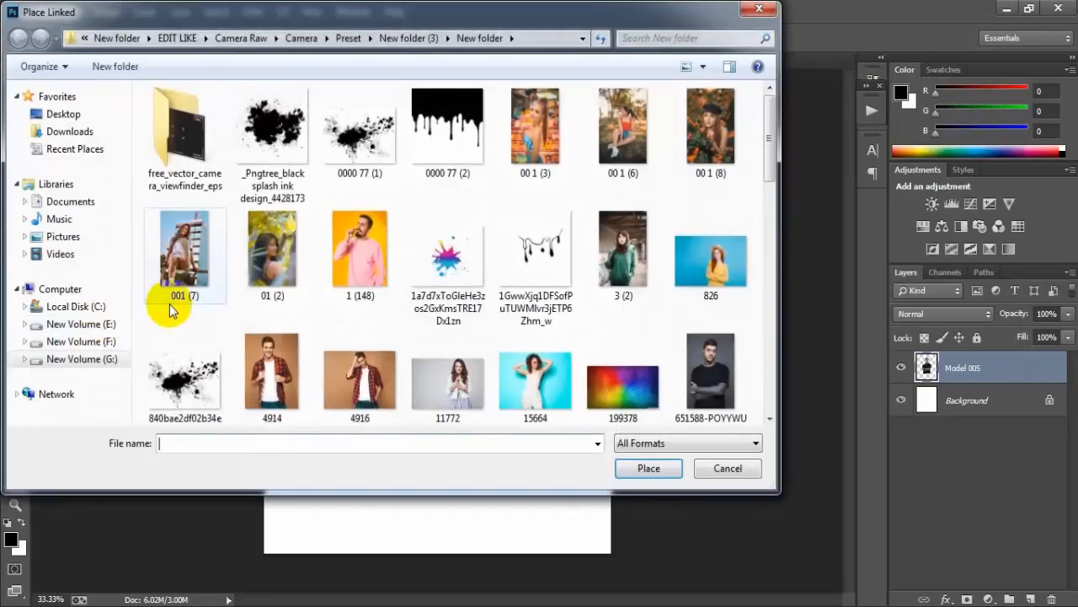
left_click(354, 130)
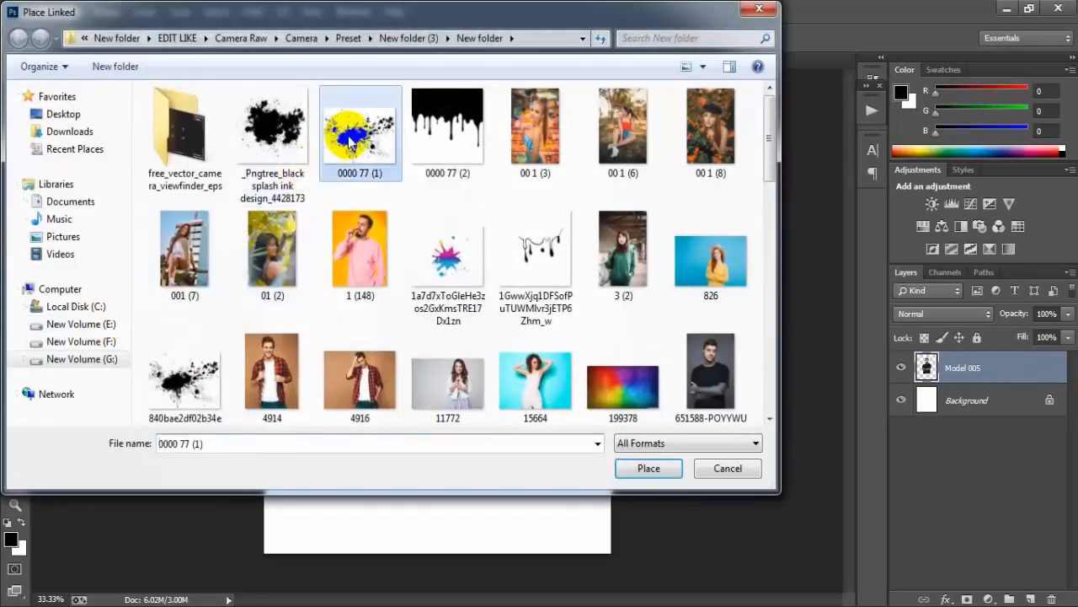
left_click(656, 468)
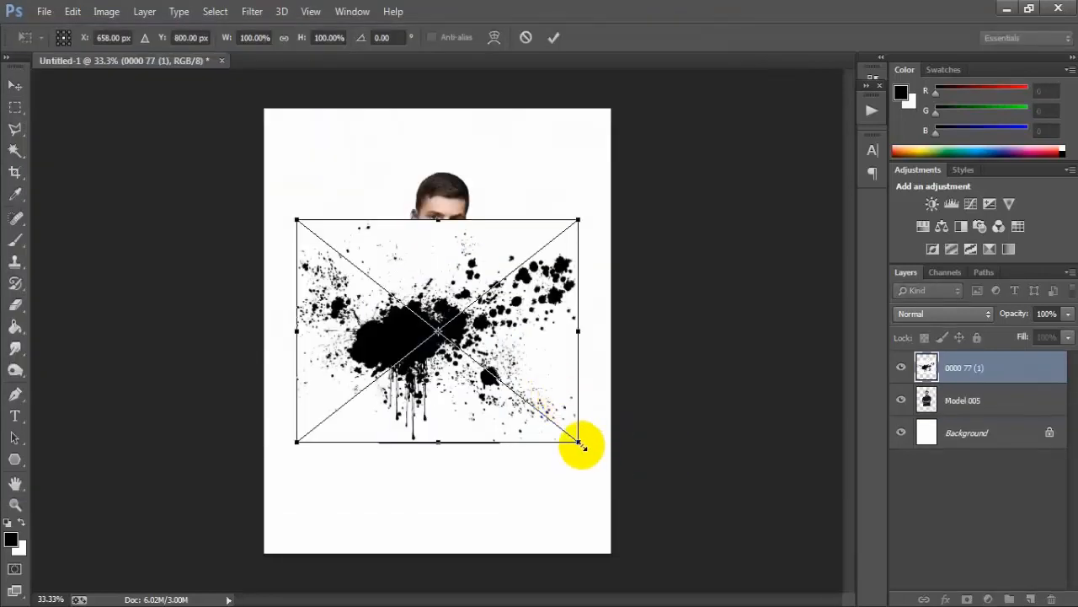
left_click_drag(583, 445, 602, 498)
left_click_drag(493, 417, 520, 419)
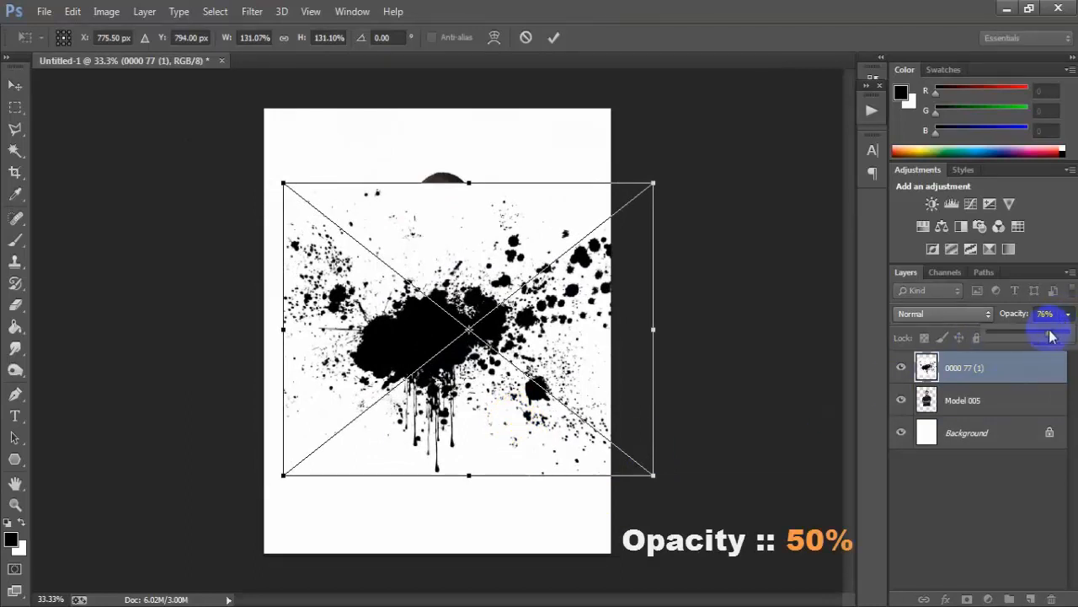
- Lower the splatter layer's opacity to 52% and fit it over the model's torso at about 130% scale
left_click_drag(1050, 336, 1030, 330)
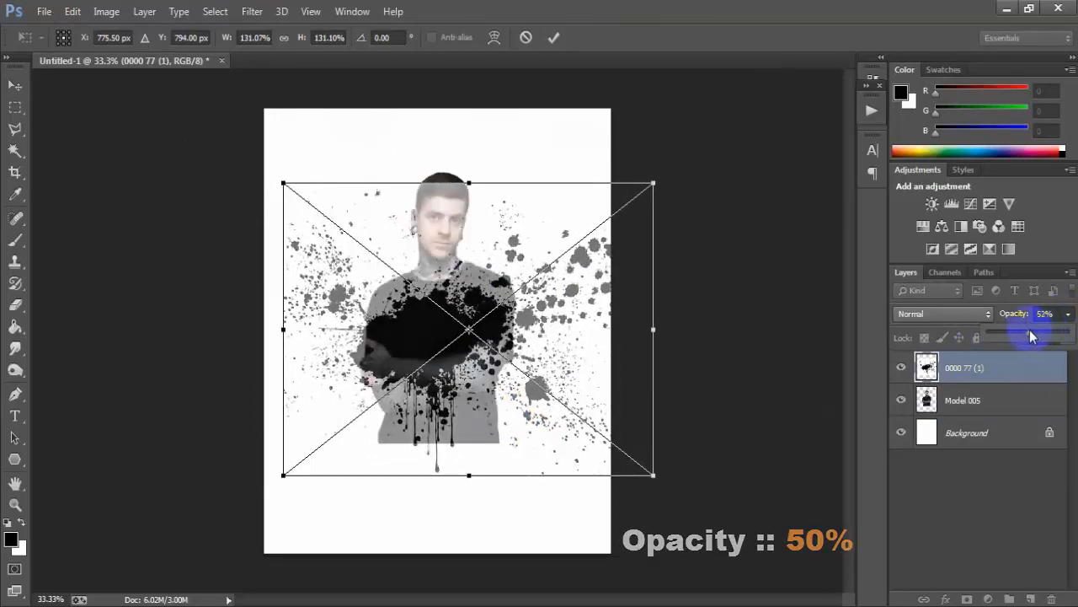
left_click_drag(474, 449, 482, 445)
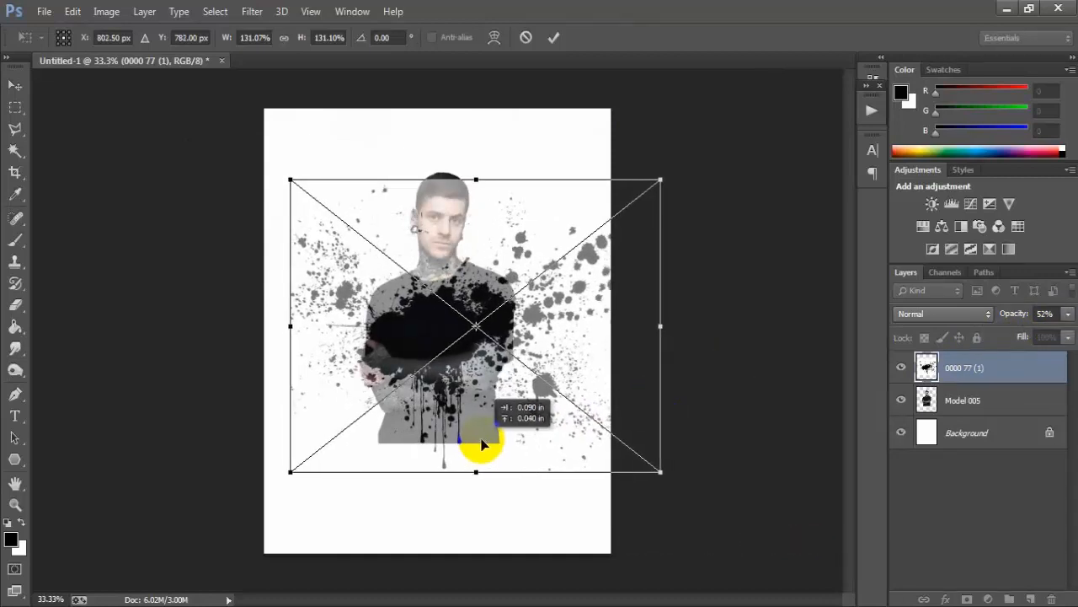
left_click_drag(661, 471, 689, 497)
mouse_move(590, 464)
left_mouse_down()
mouse_move(597, 458)
mouse_move(601, 472)
mouse_move(601, 439)
mouse_move(603, 467)
left_mouse_up()
left_click_drag(704, 155, 676, 177)
left_click_drag(546, 411, 526, 433)
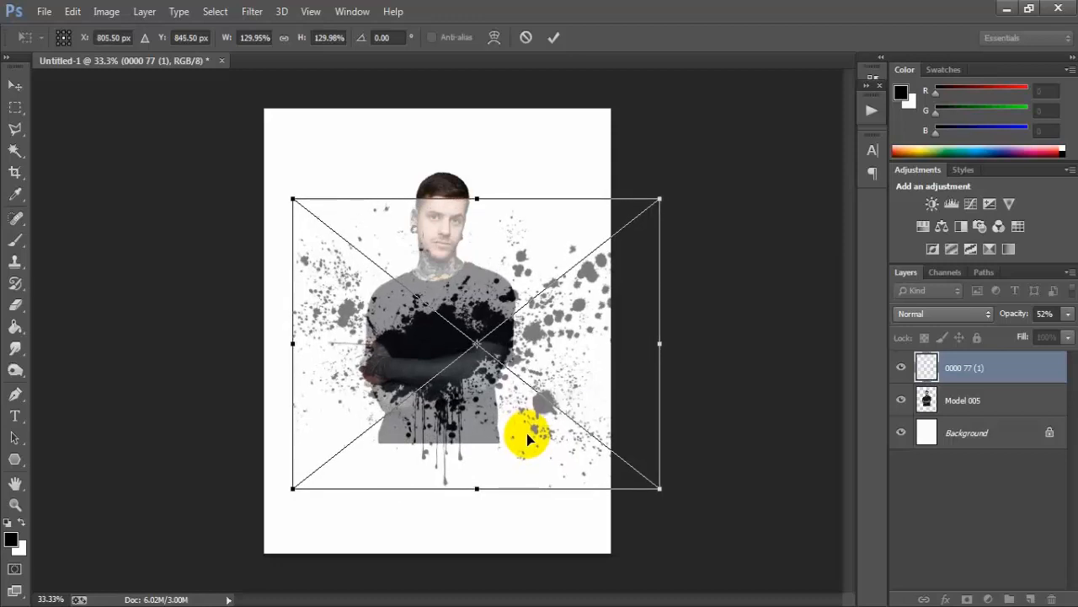
left_click(530, 309)
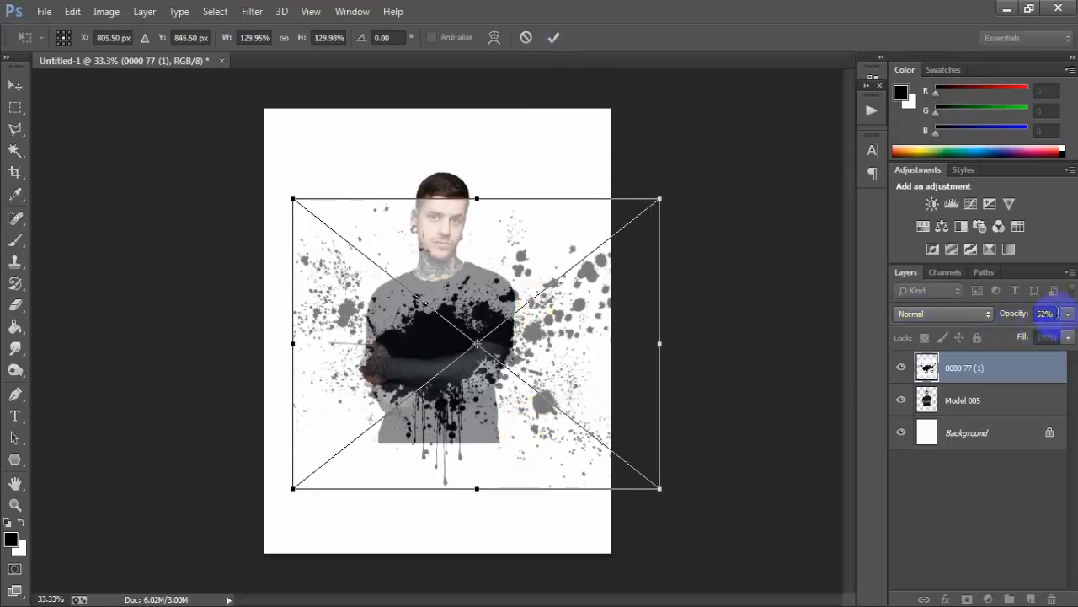
- Restore the splatter layer's opacity to 100% and commit its placement
left_click_drag(1068, 337, 1072, 337)
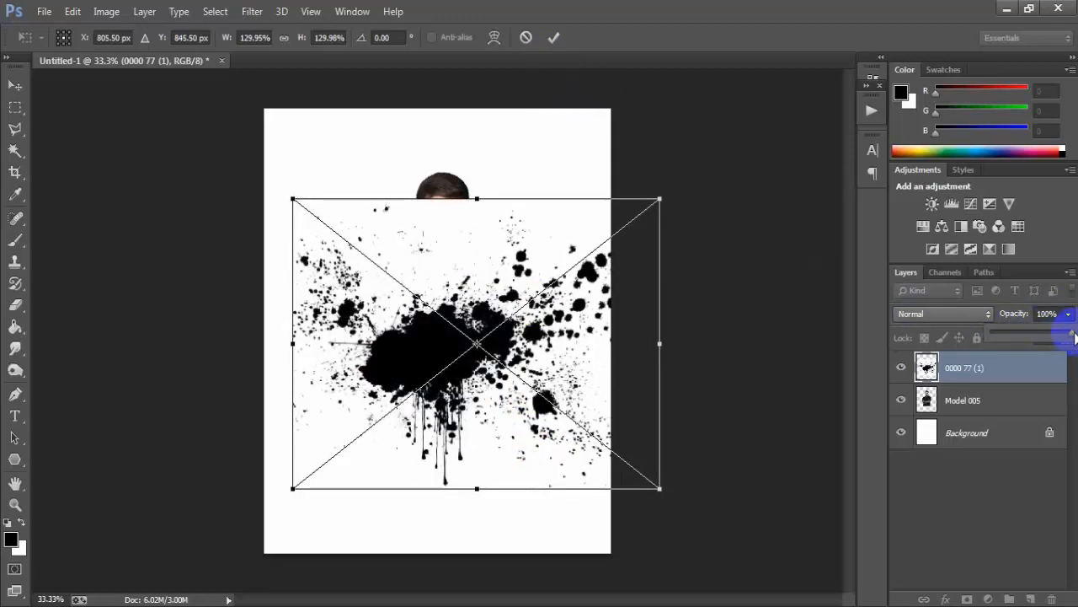
left_click(554, 37)
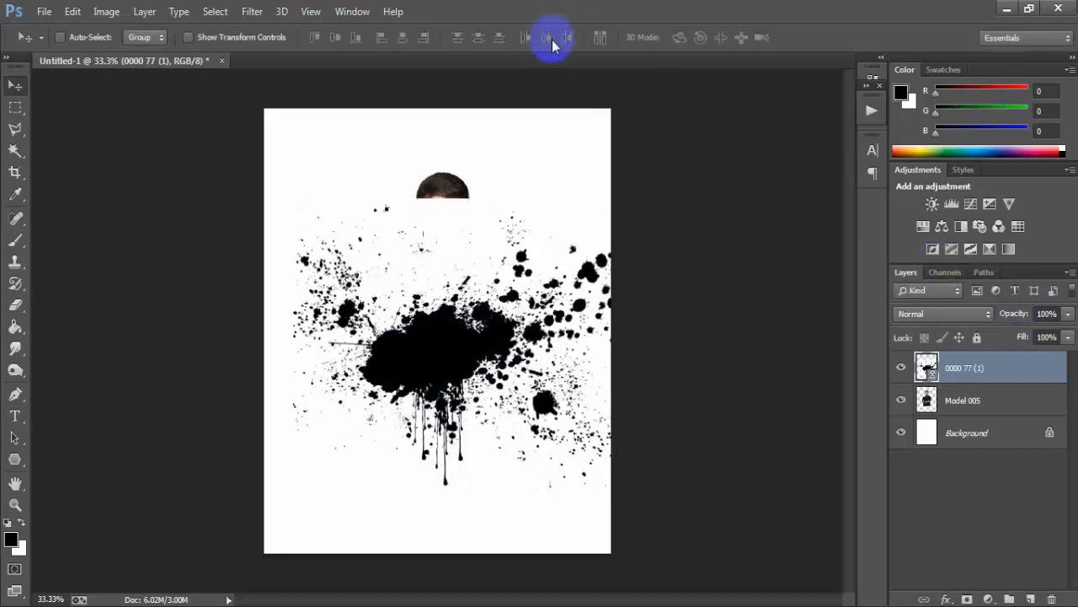
left_click(902, 368)
left_click(902, 368)
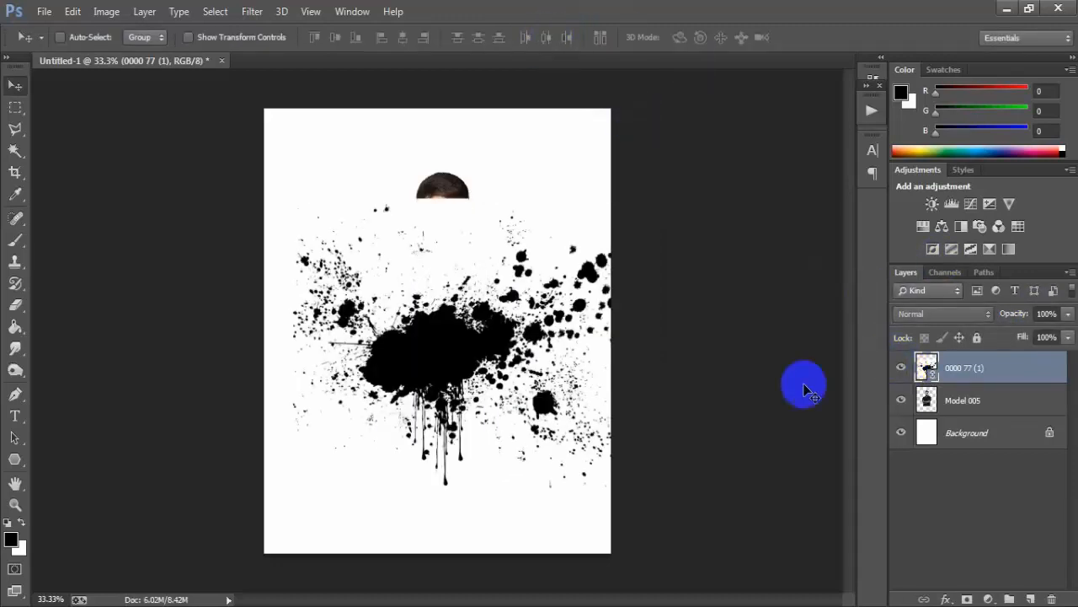
- Set the splatter layer's blend mode to Lighten and move it up over the model's chest
left_click(918, 313)
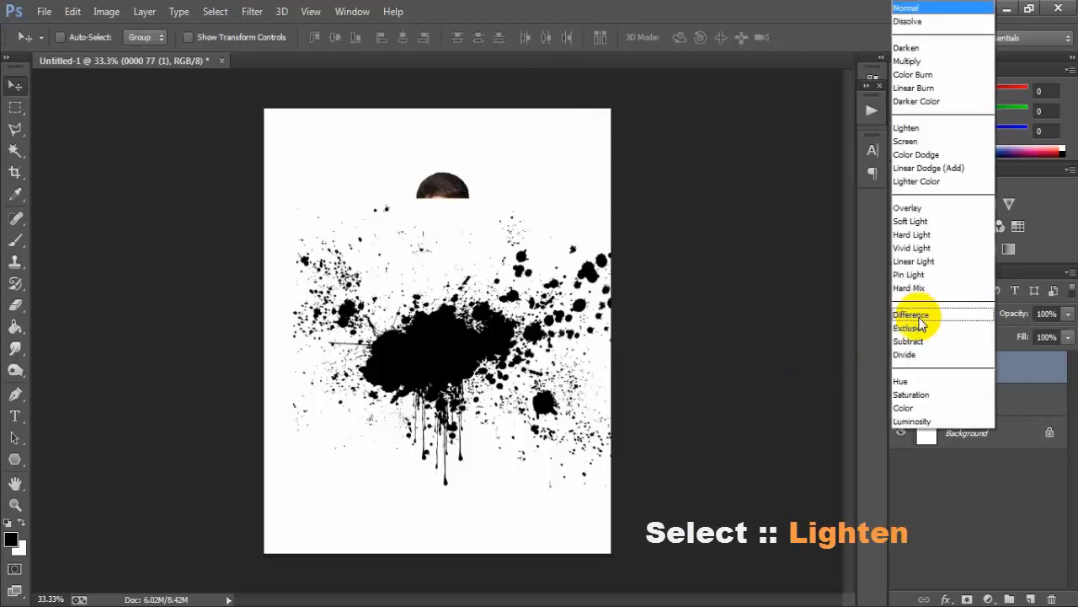
left_click(953, 134)
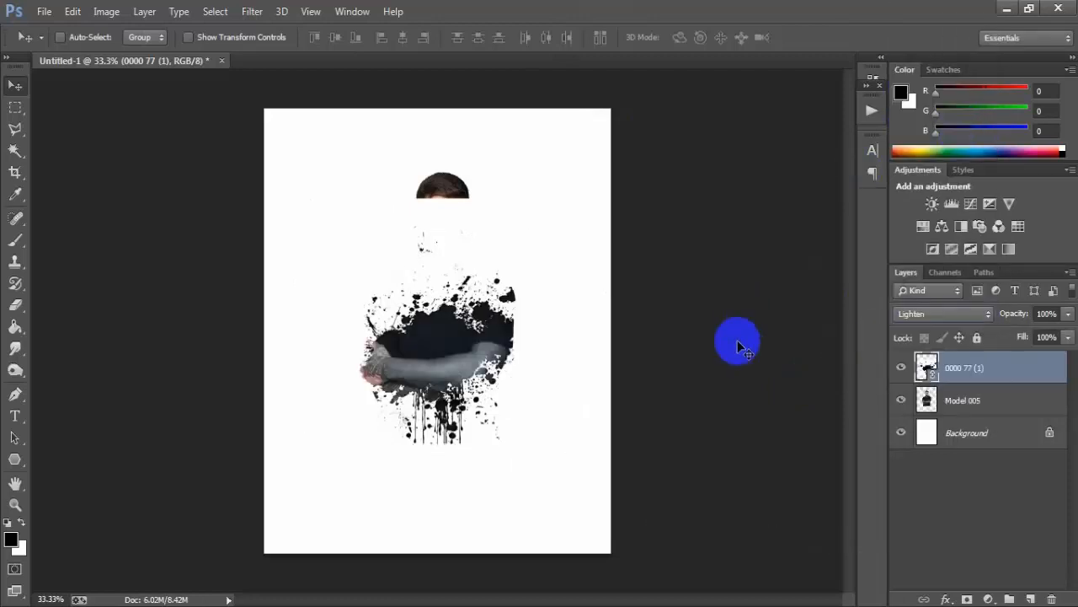
left_click_drag(468, 371, 459, 333)
left_click(903, 367)
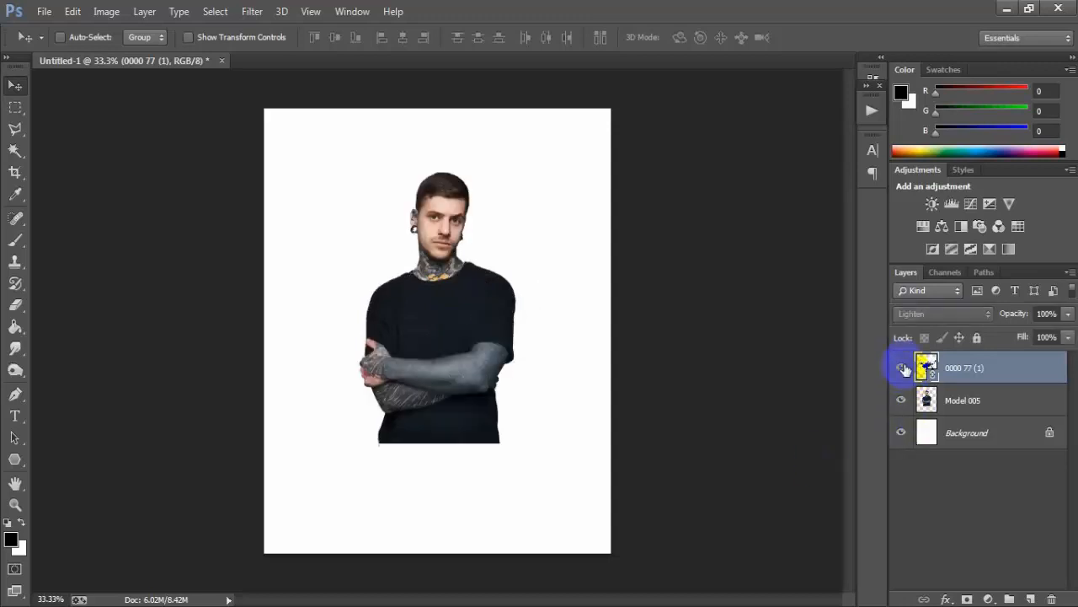
left_click(902, 368)
left_click(1013, 372)
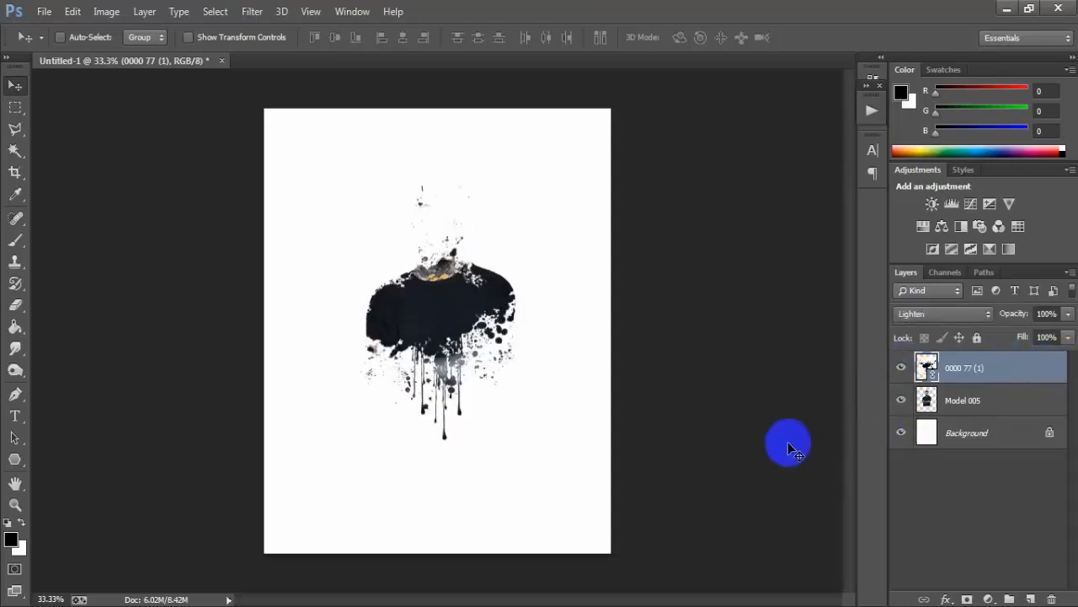
- Add a layer mask to the 0000 77 (1) splatter layer and choose the Brush tool
left_click(967, 598)
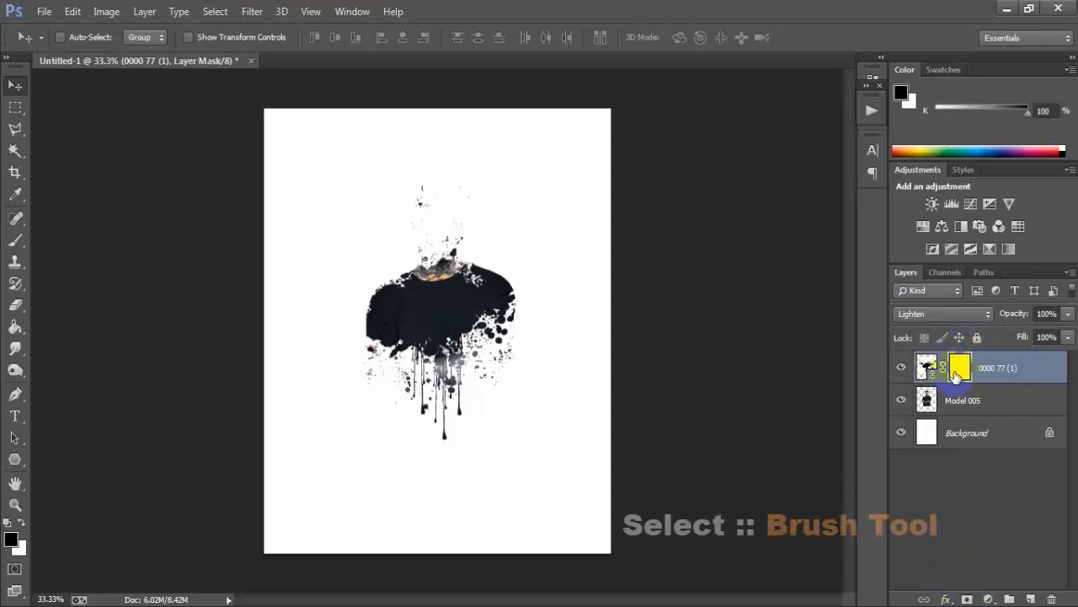
left_click(14, 242)
left_click(13, 246)
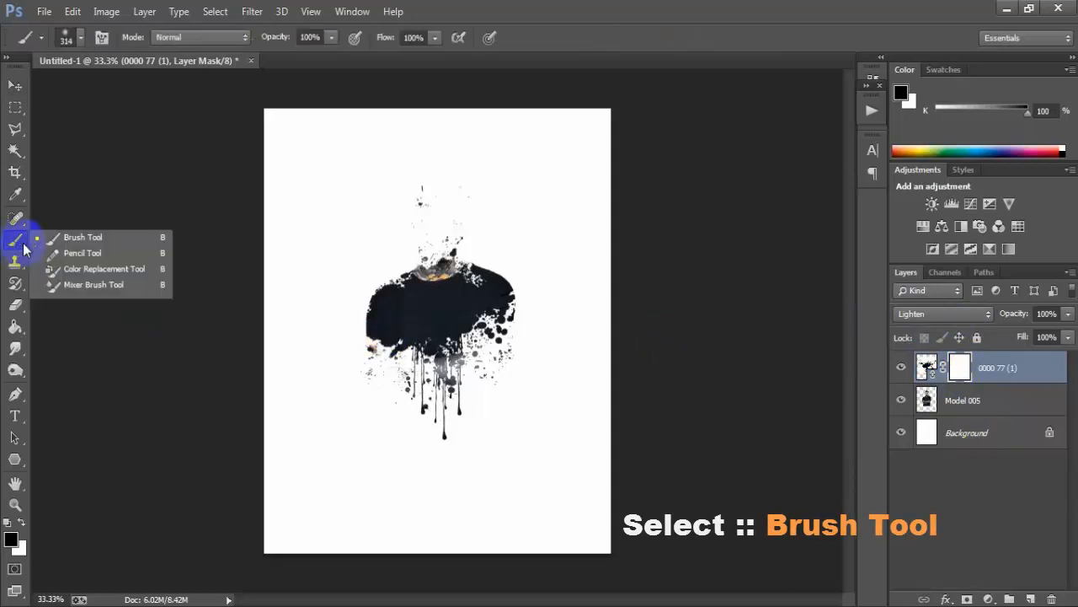
left_click(112, 237)
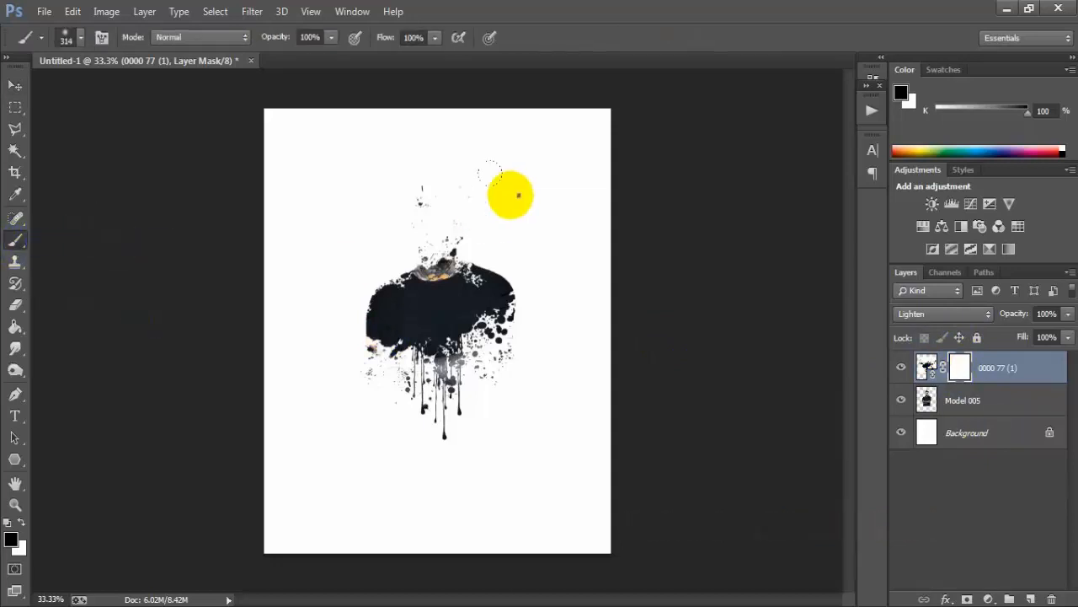
right_click(517, 195)
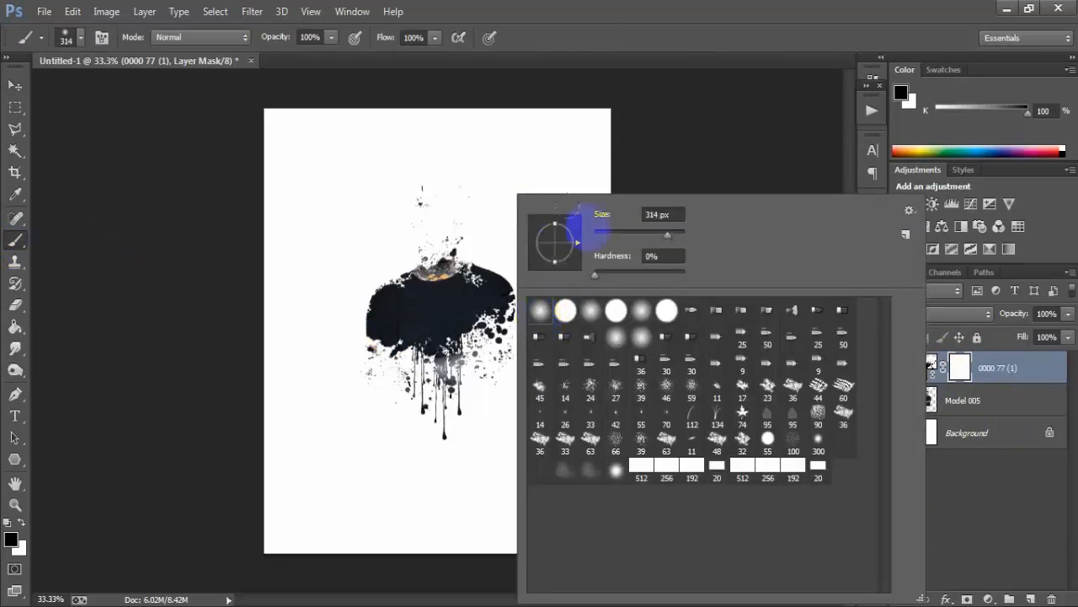
left_click(633, 40)
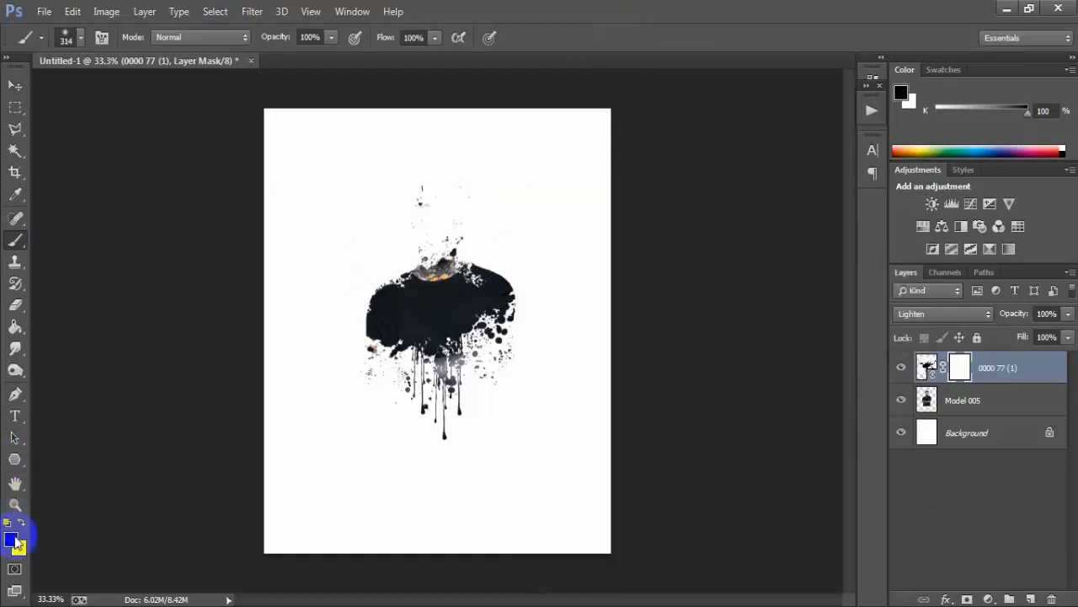
- Paint black on the splatter layer's mask to reveal the model's head, neck and shoulders
mouse_move(405, 176)
left_mouse_down()
mouse_move(463, 174)
mouse_move(417, 172)
left_mouse_up()
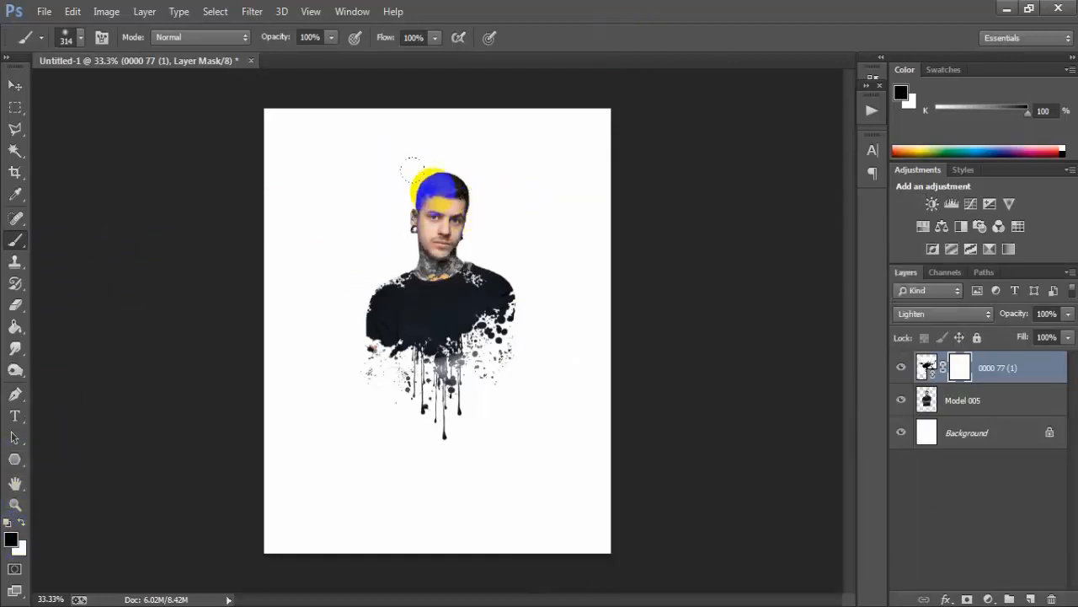
left_click(606, 103)
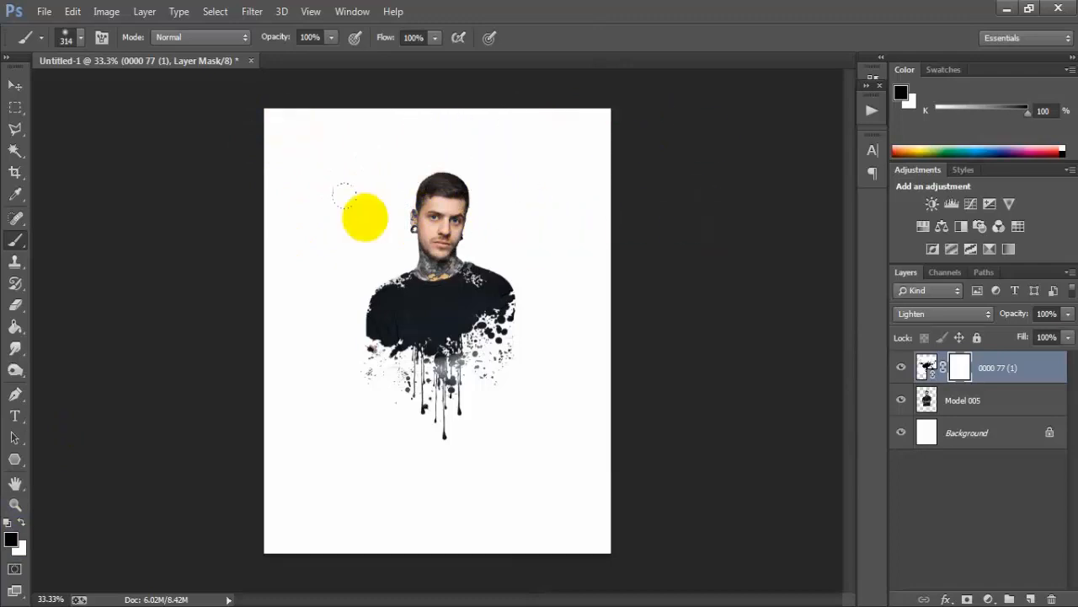
left_click_drag(370, 223, 396, 246)
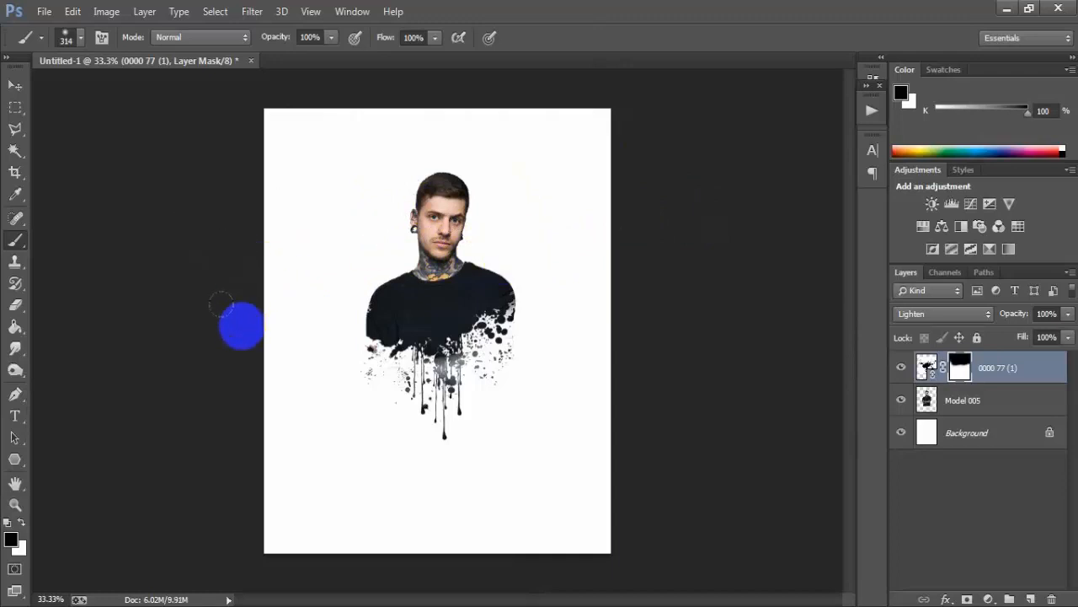
left_click(569, 92)
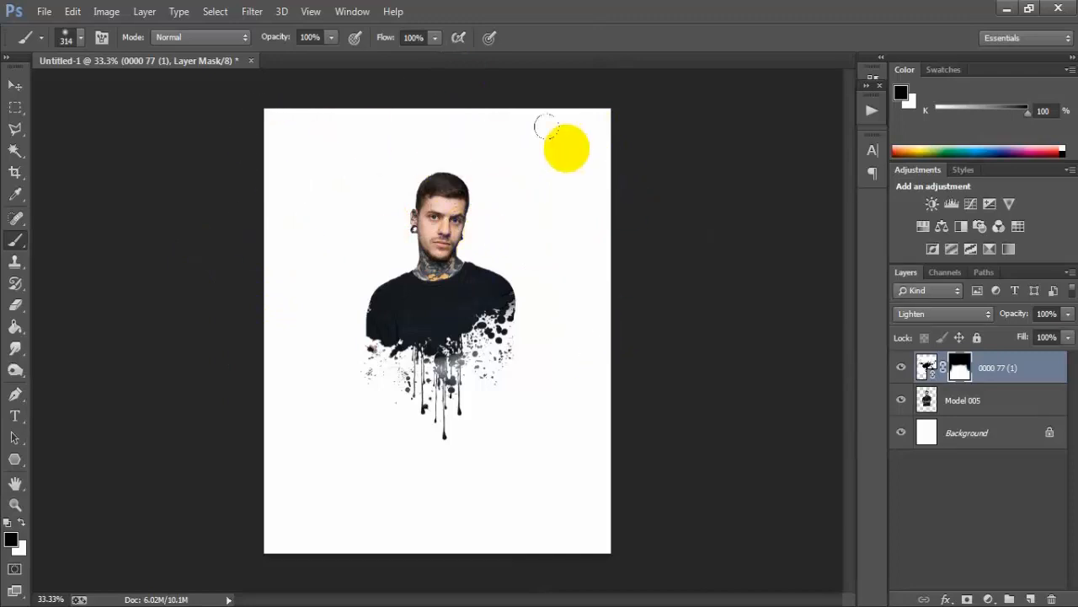
left_click(381, 263)
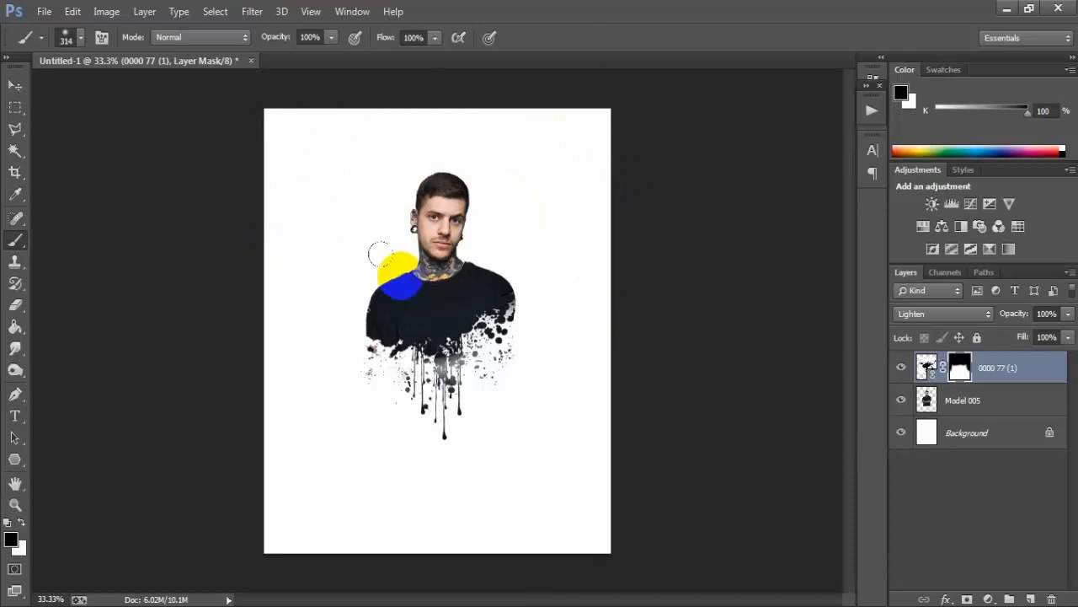
mouse_move(379, 255)
left_mouse_down()
mouse_move(356, 247)
mouse_move(485, 250)
mouse_move(595, 236)
mouse_move(669, 137)
left_mouse_up()
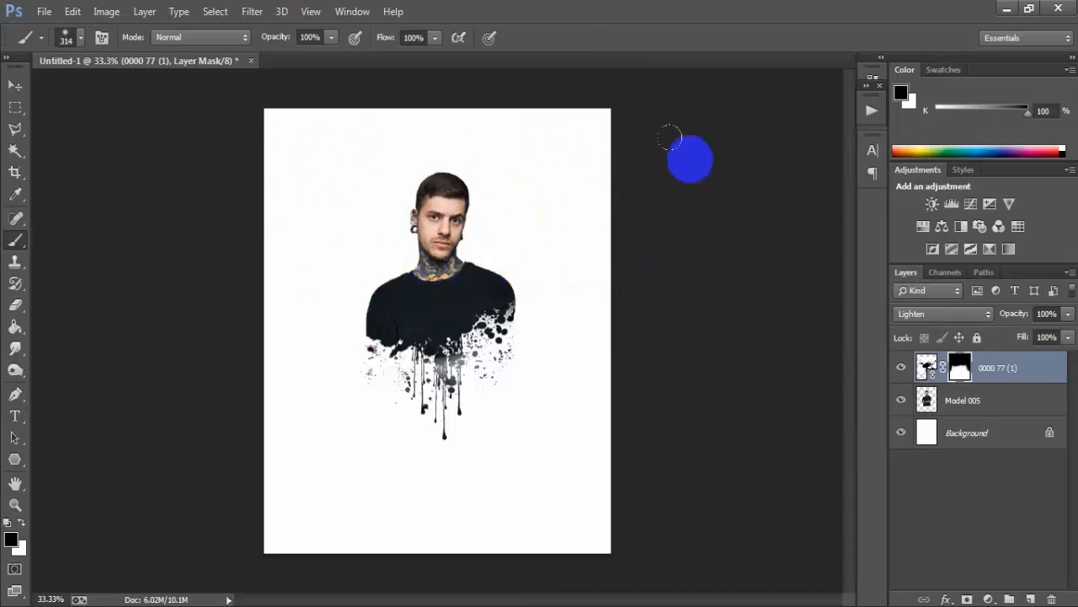
mouse_move(163, 110)
left_mouse_down()
mouse_move(34, 66)
mouse_move(4, 87)
left_mouse_up()
left_click(12, 87)
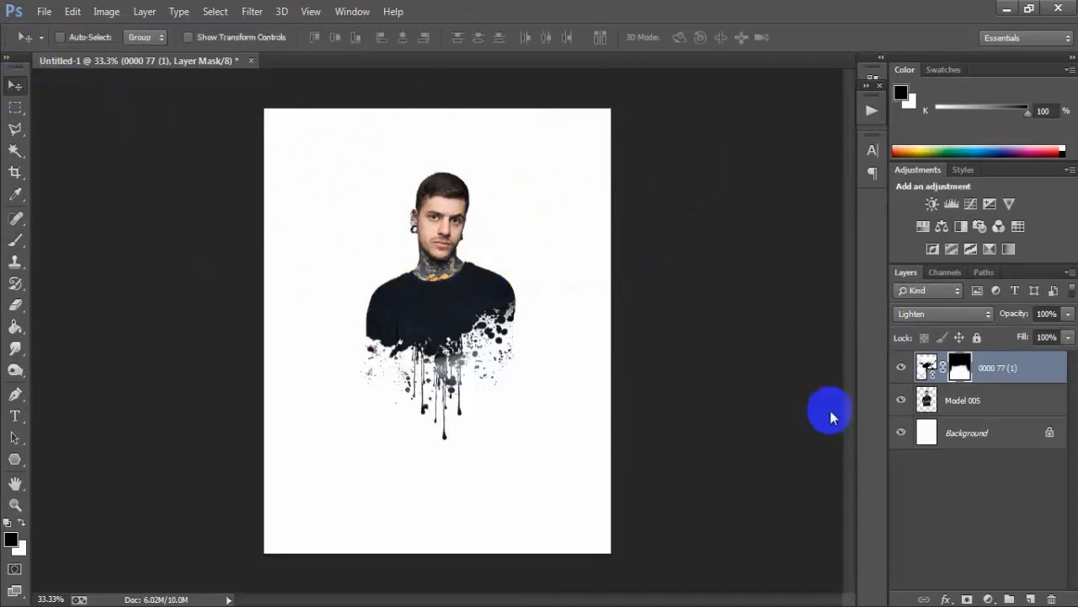
left_click(901, 368)
left_click(902, 368)
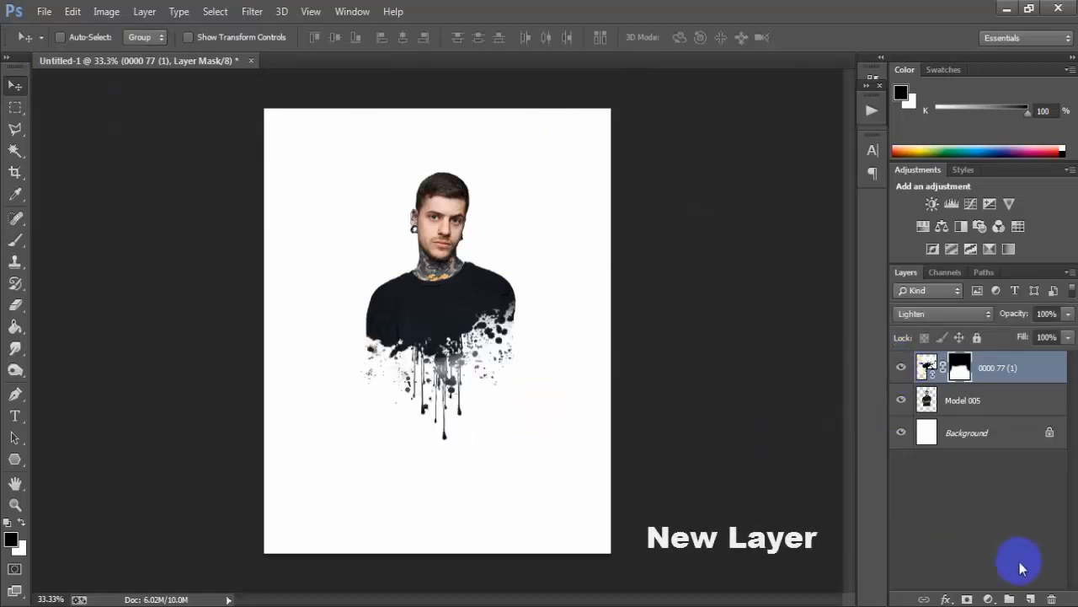
- Add a new layer and paint one soft black dot beneath the ink drips with a 314 px, 0% hardness brush
left_click(1029, 596)
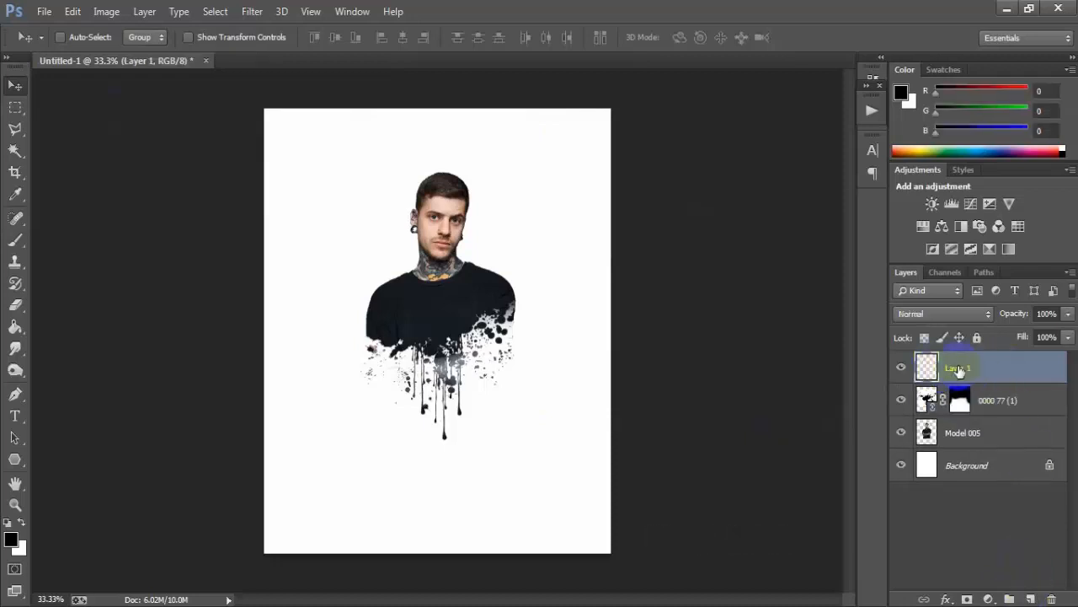
left_click(15, 243)
left_click_drag(14, 243, 86, 235)
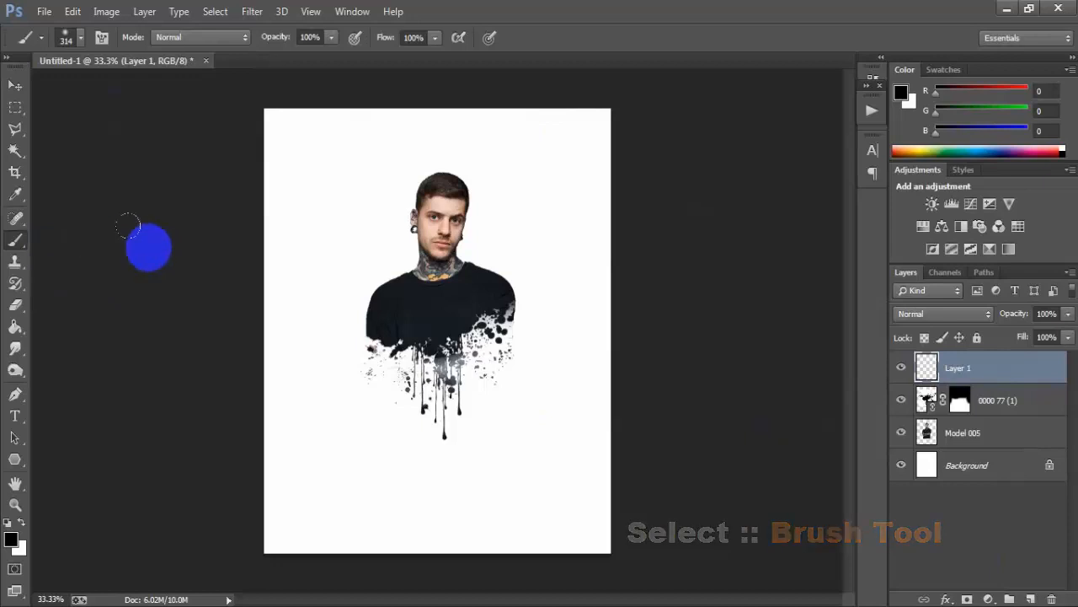
right_click(521, 181)
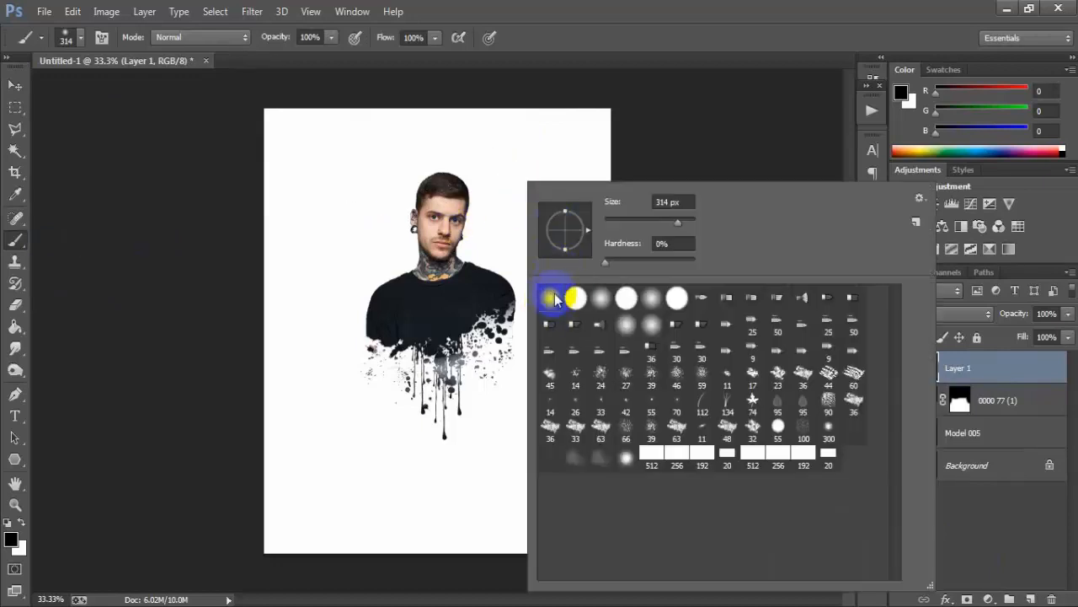
left_click(580, 36)
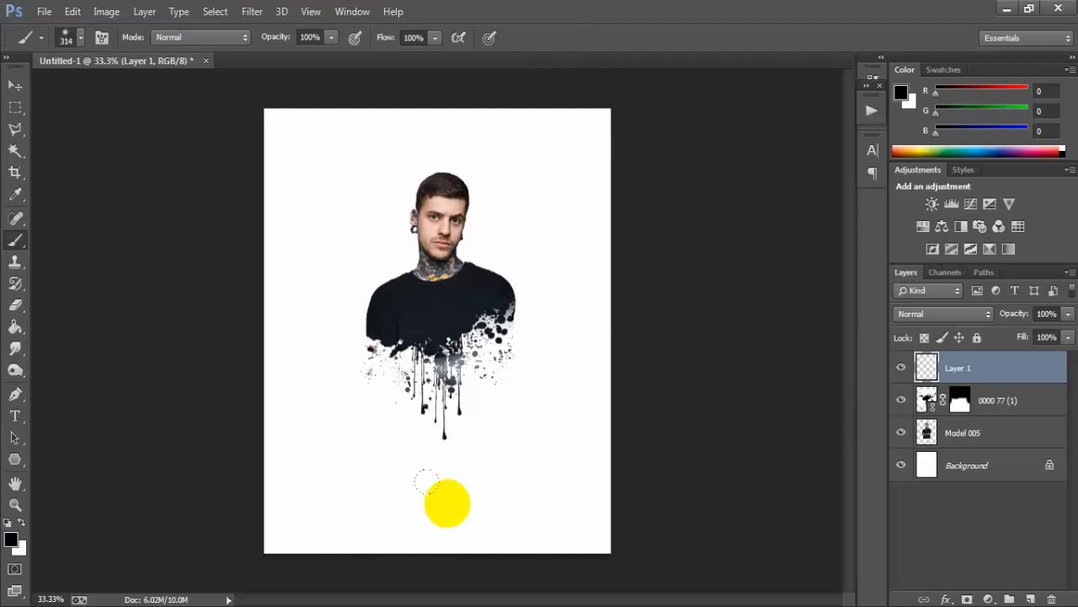
left_click(447, 503)
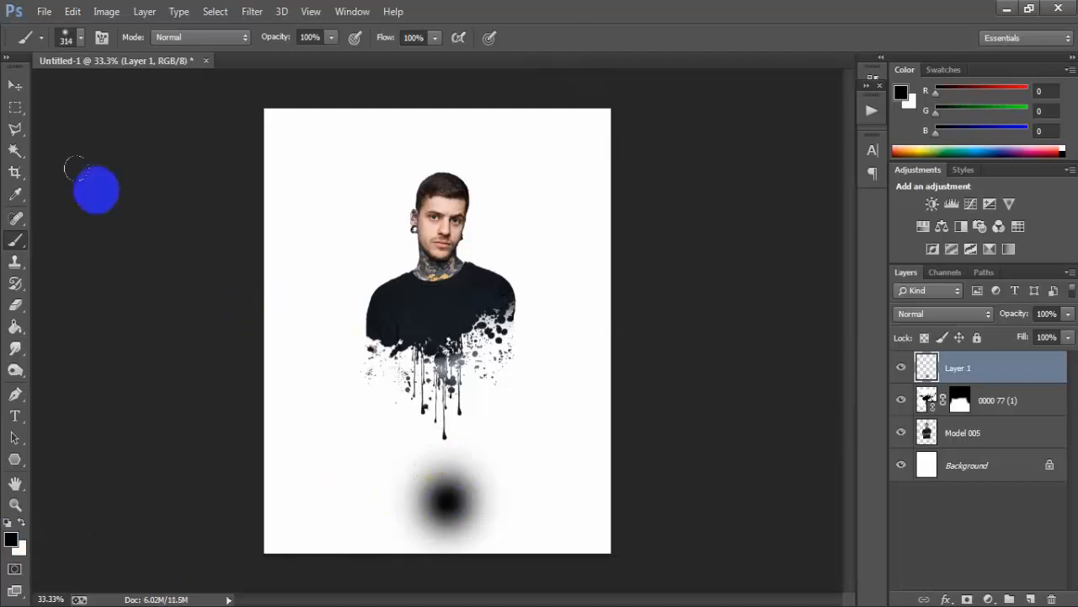
- Flatten the black dot into a shadow at 116.50% width and 13.90% height, and place it near the page's lower edge
left_click(15, 85)
left_click_drag(447, 511, 436, 512)
key("ctrl+t")
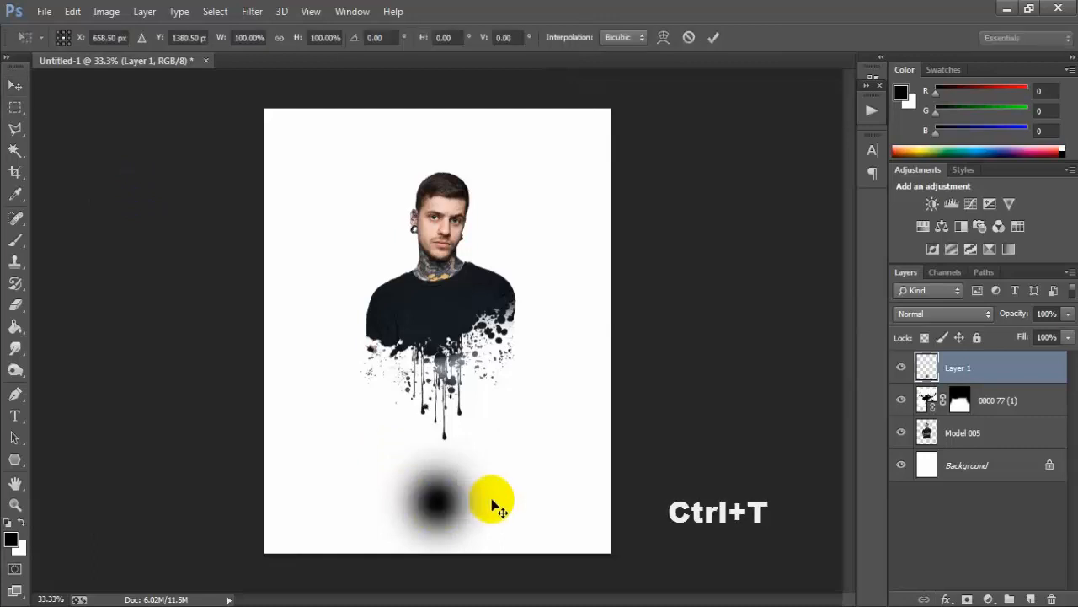
left_click_drag(437, 432, 428, 485)
mouse_move(509, 493)
left_mouse_down()
mouse_move(463, 514)
mouse_move(467, 537)
left_mouse_up()
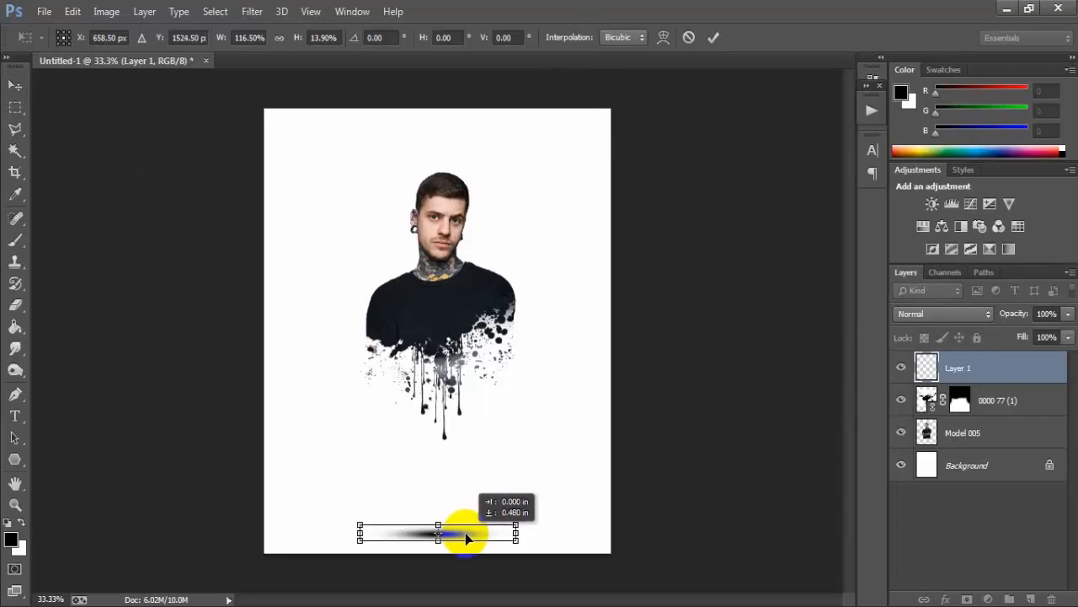
left_click(714, 39)
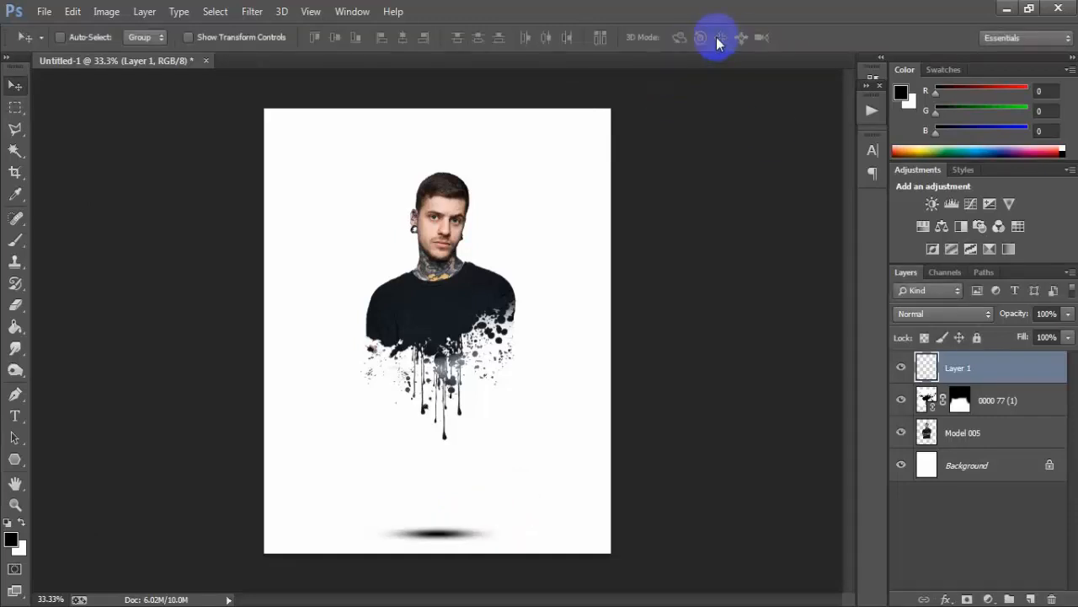
- Center the shadow layer horizontally on the Background and set its opacity to 76%
left_click(990, 481, "ctrl")
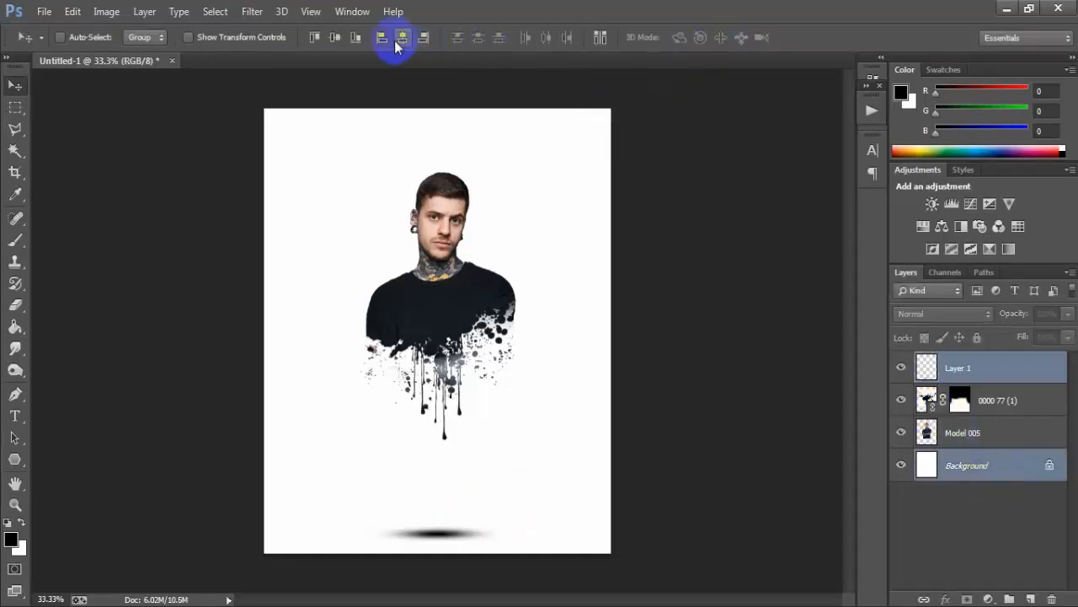
left_click(918, 363)
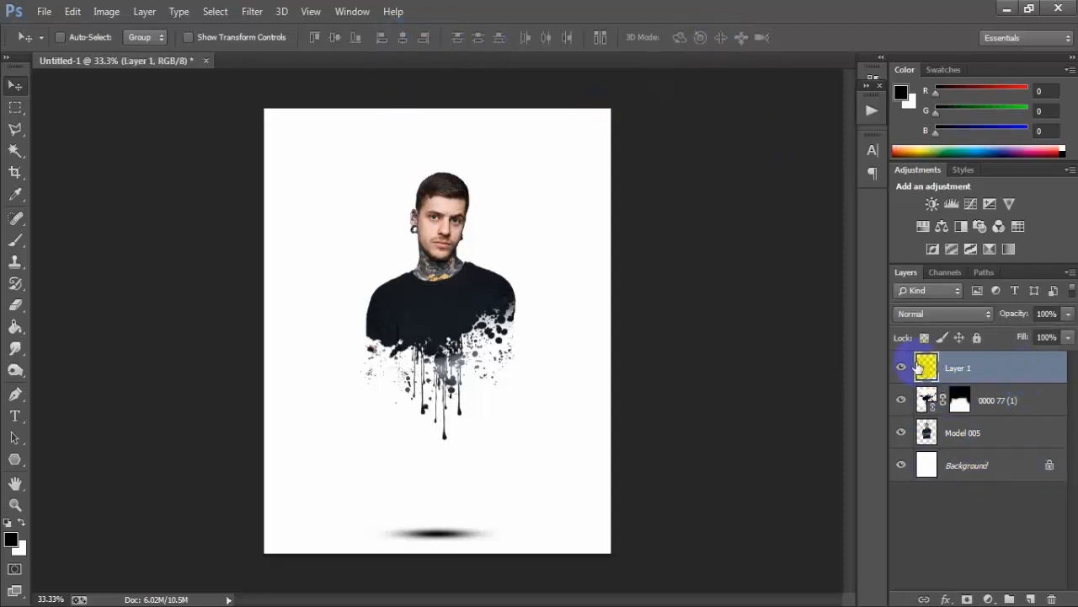
left_click(902, 365)
left_click(903, 365)
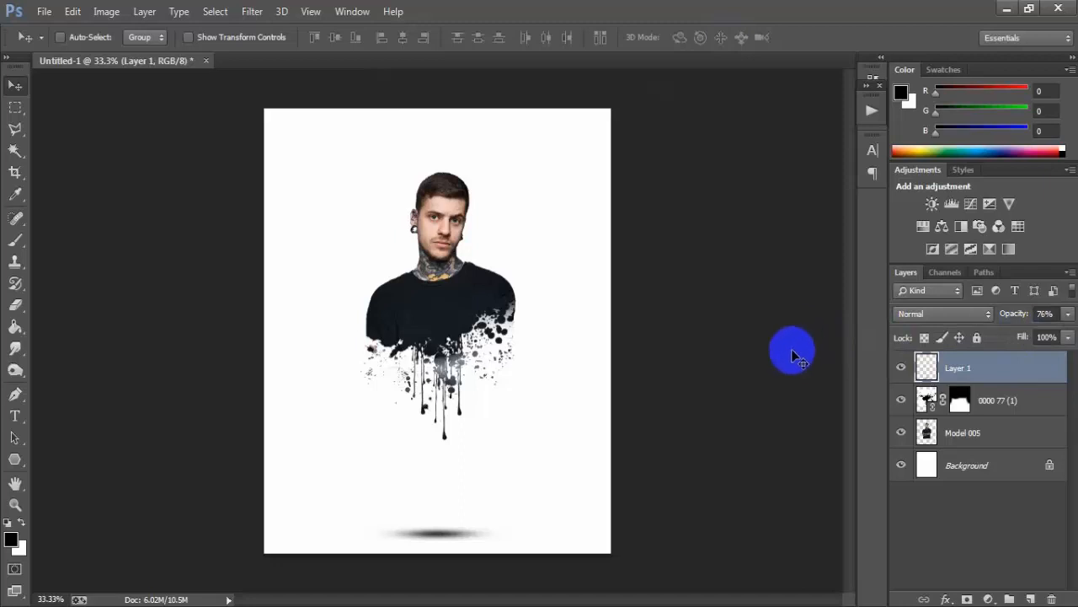
- Add the text "Bad Boy" in black Againts at 83 pt and position it between the ink drips and the shadow
left_click(1031, 598)
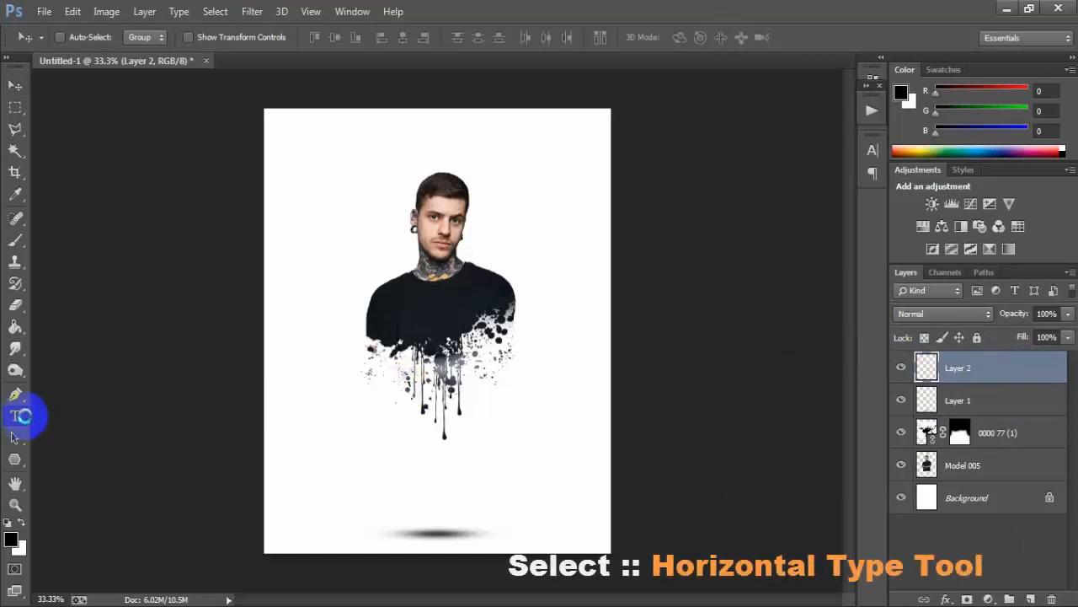
left_click(20, 415)
left_click(85, 414)
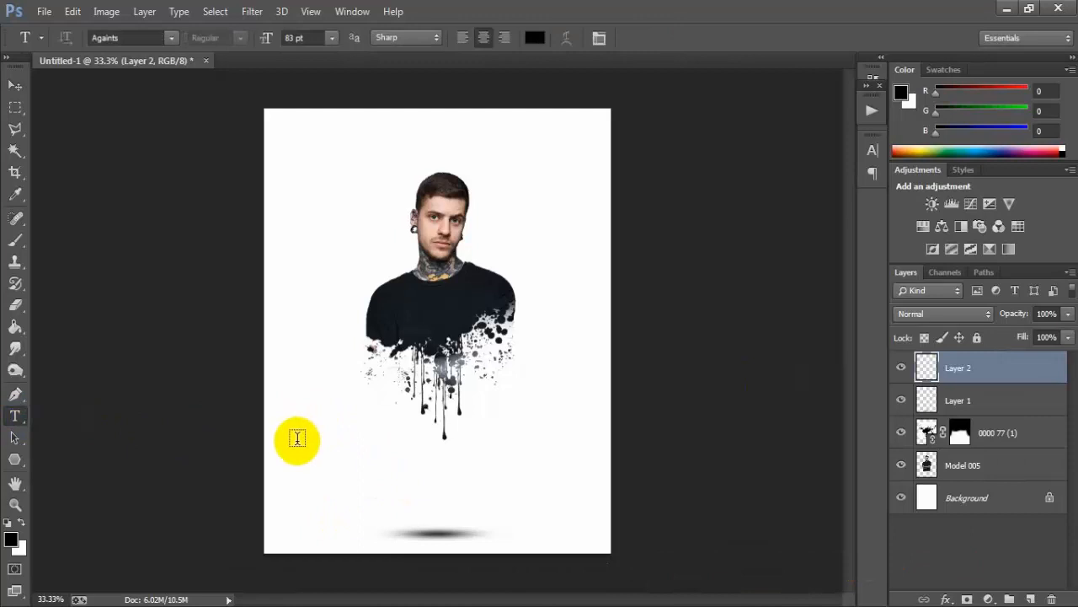
left_click(296, 438)
type("B")
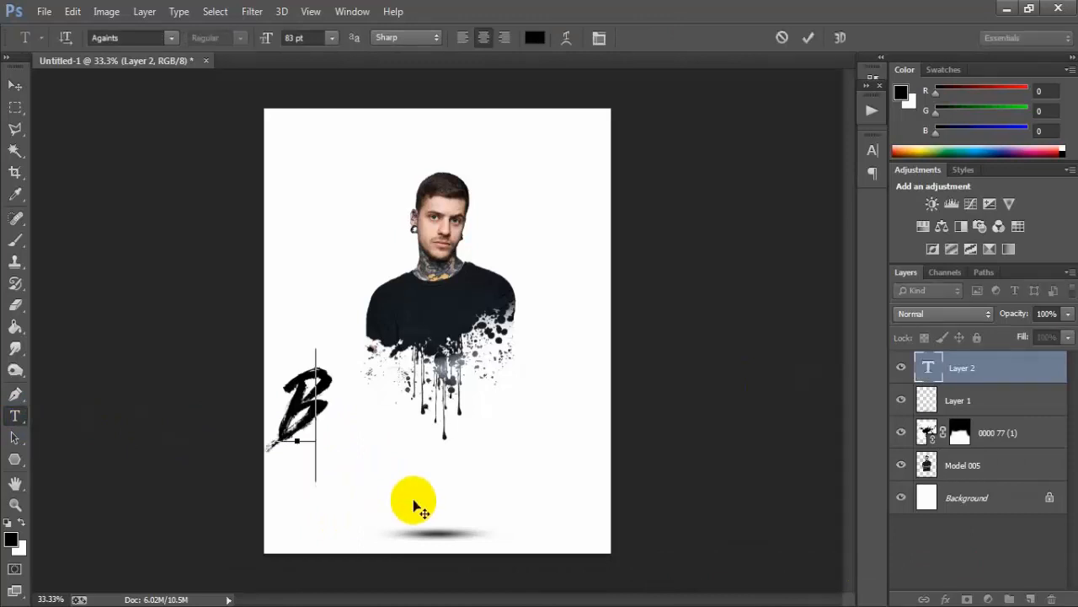
type("AD")
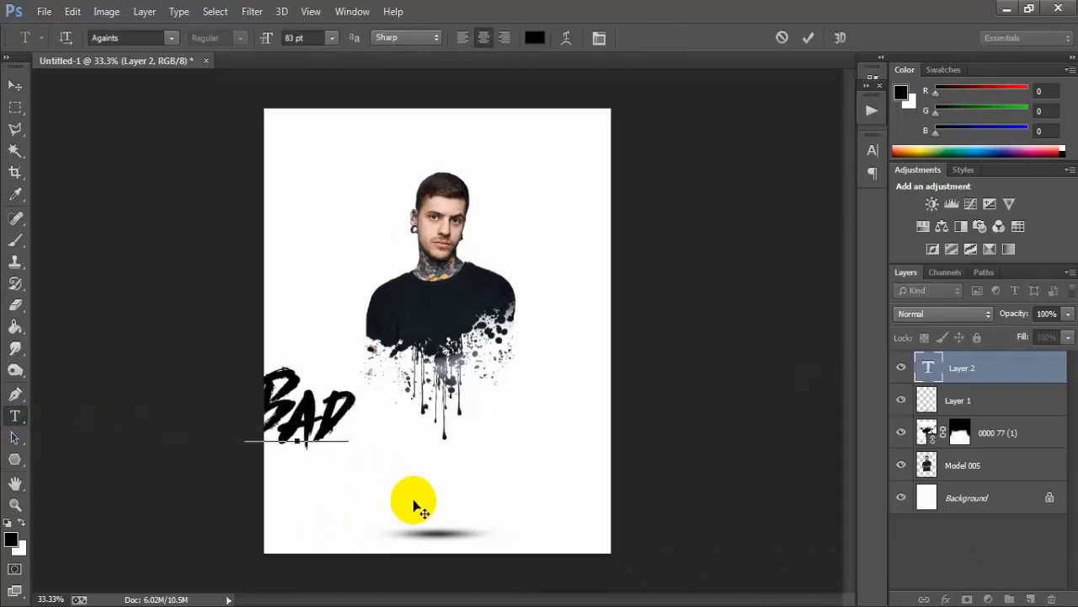
type(" Boy")
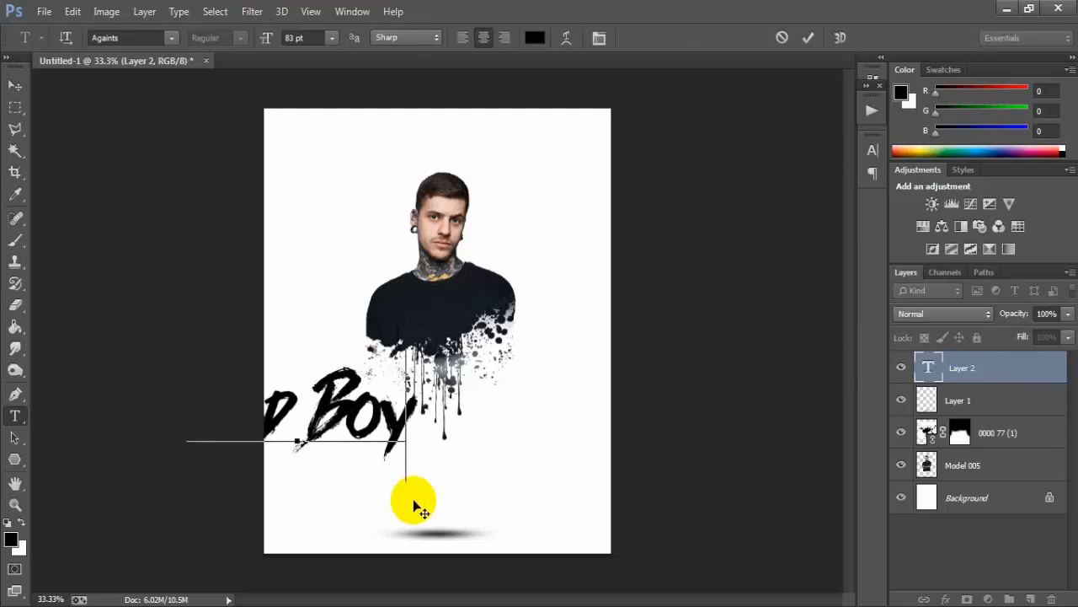
left_click(807, 37)
left_click(15, 85)
left_click_drag(343, 409, 497, 455)
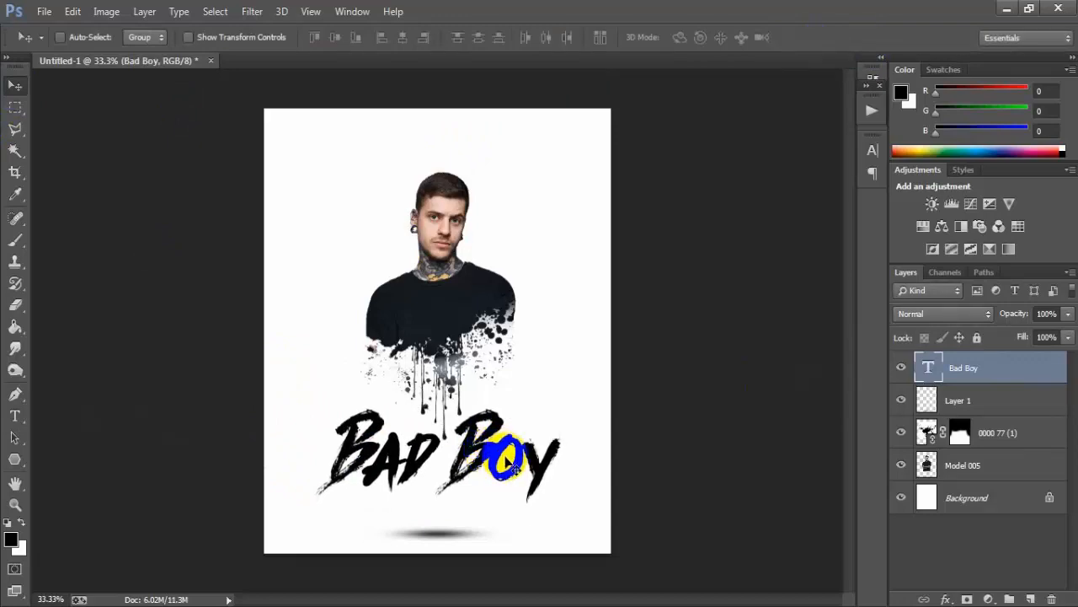
- Place the linked image 199378 over the Bad Boy text and commit the placement
left_click(42, 12)
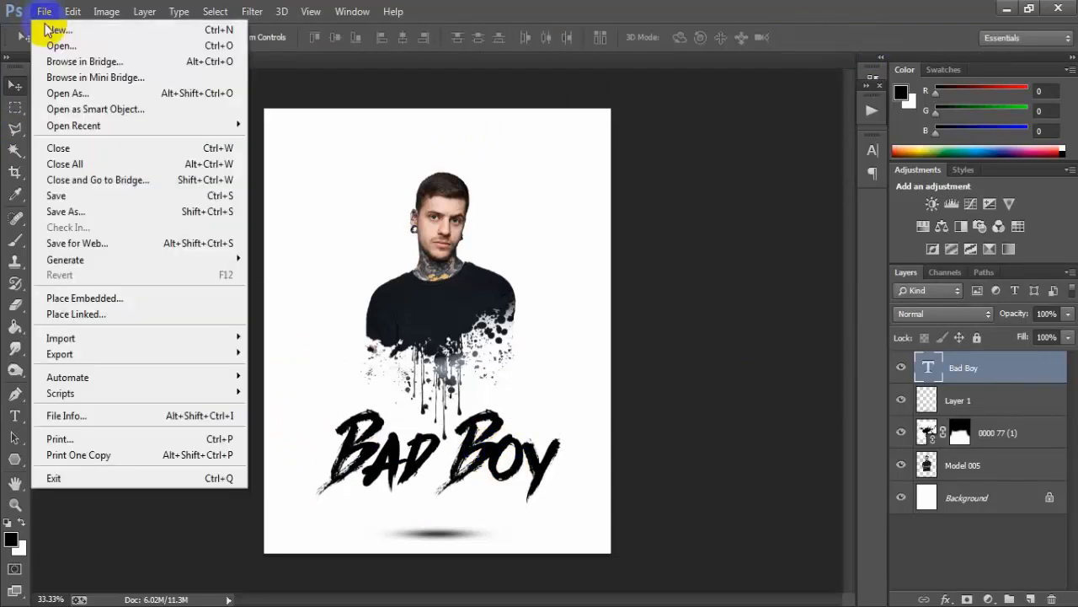
left_click(84, 314)
left_click(624, 379)
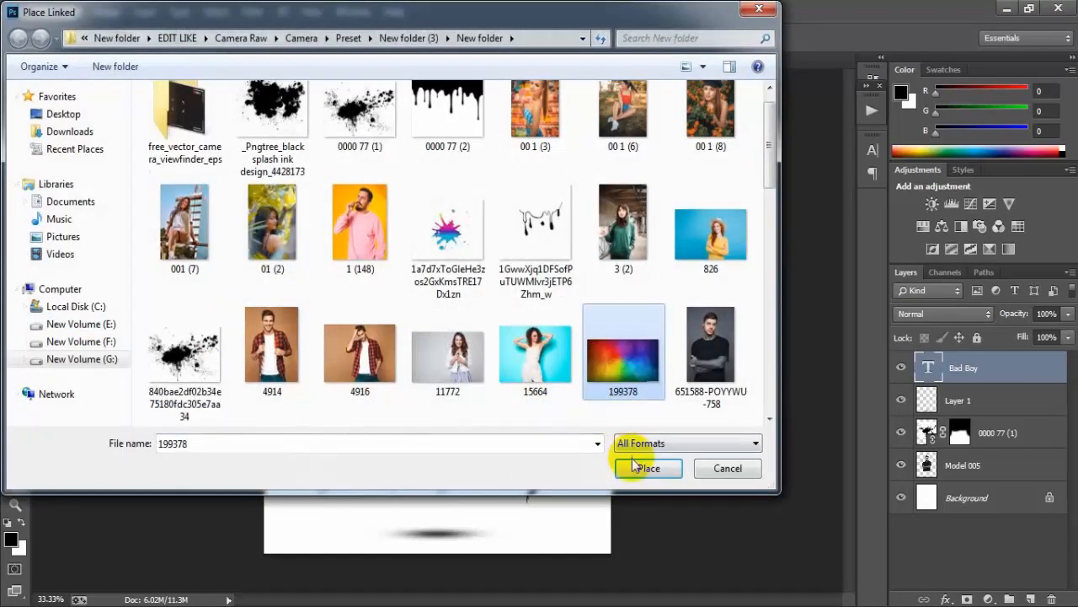
left_click(638, 466)
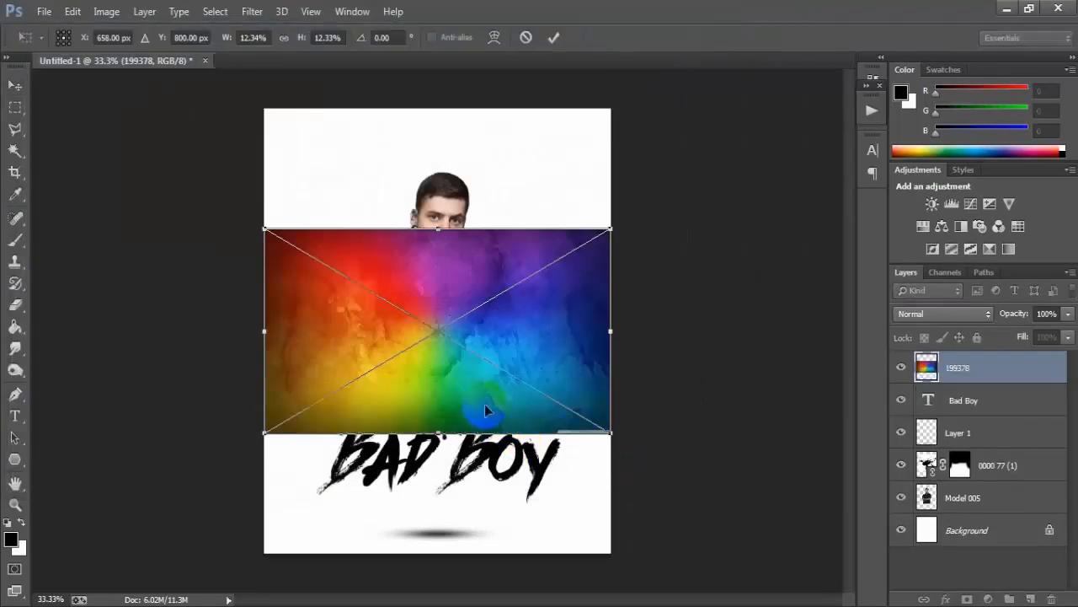
left_click_drag(485, 410, 487, 501)
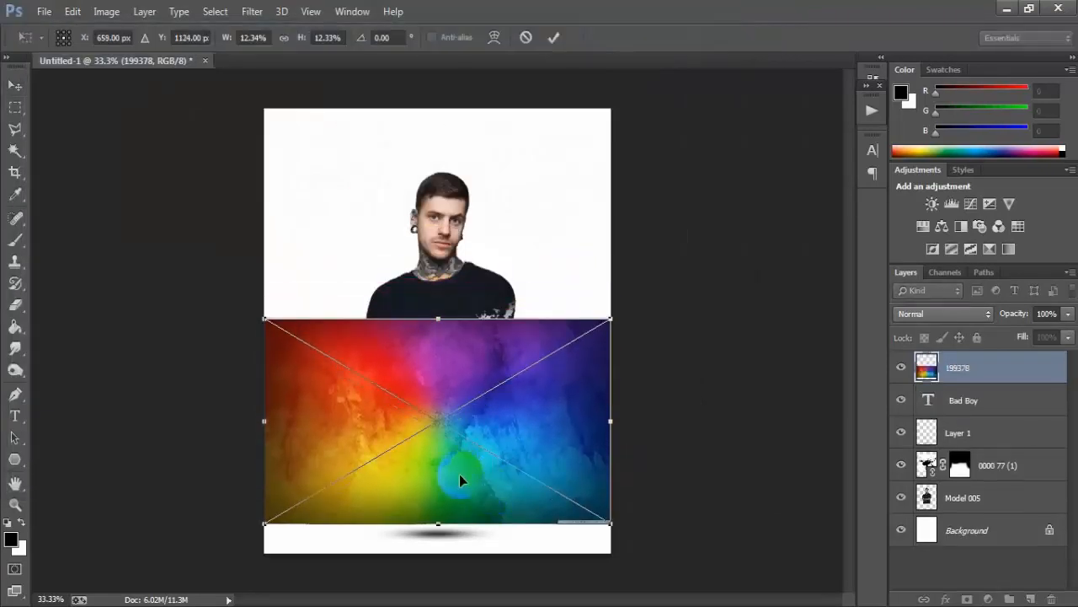
left_click(554, 38)
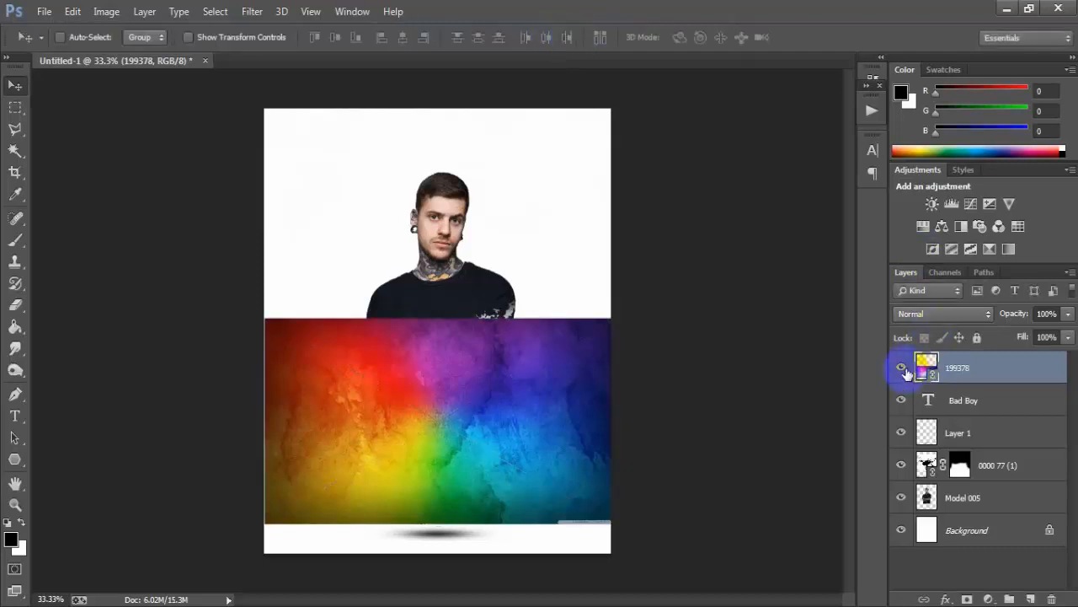
- Clip the 199378 color image to the Bad Boy text layer and nudge it over the lettering
left_click(902, 368)
left_click(902, 368)
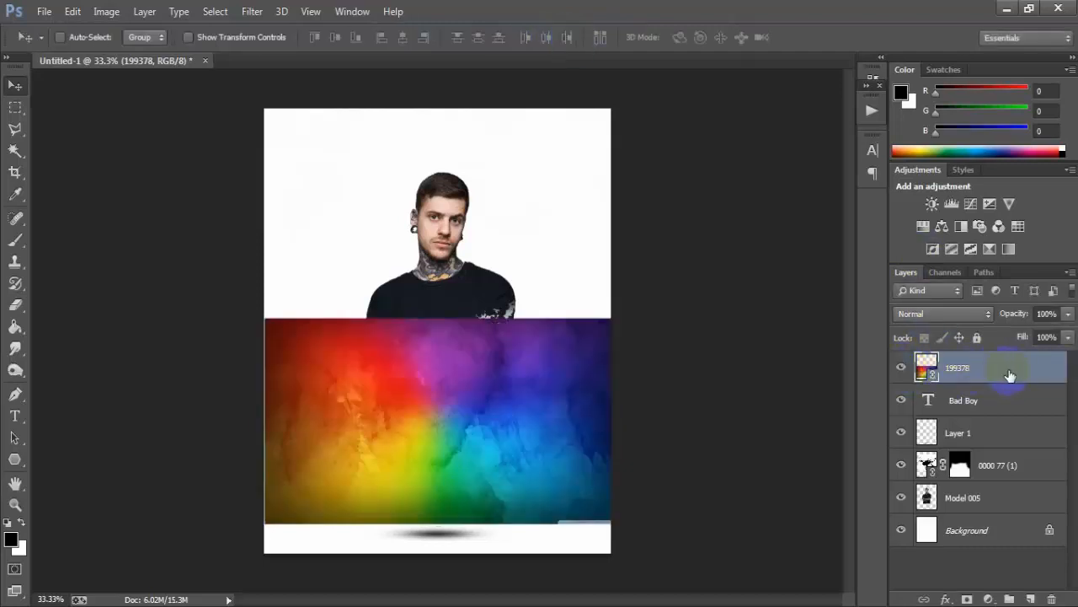
right_click(1010, 374)
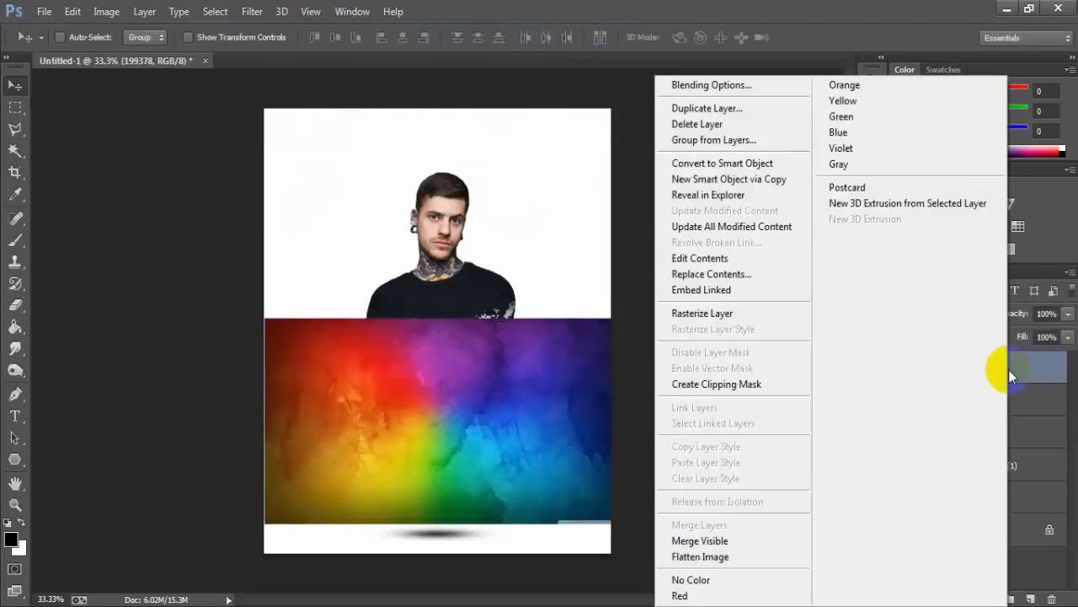
left_click(762, 390)
left_click_drag(474, 458, 475, 465)
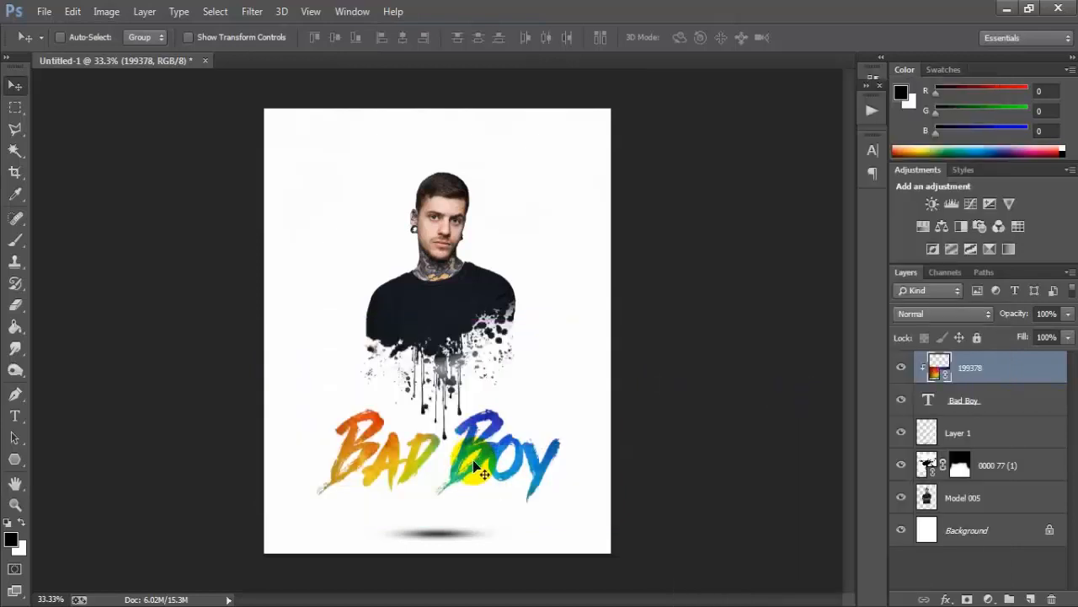
- Enlarge the clipped color image to 15.78% width and height
key("ctrl+t")
left_click_drag(612, 549, 652, 580)
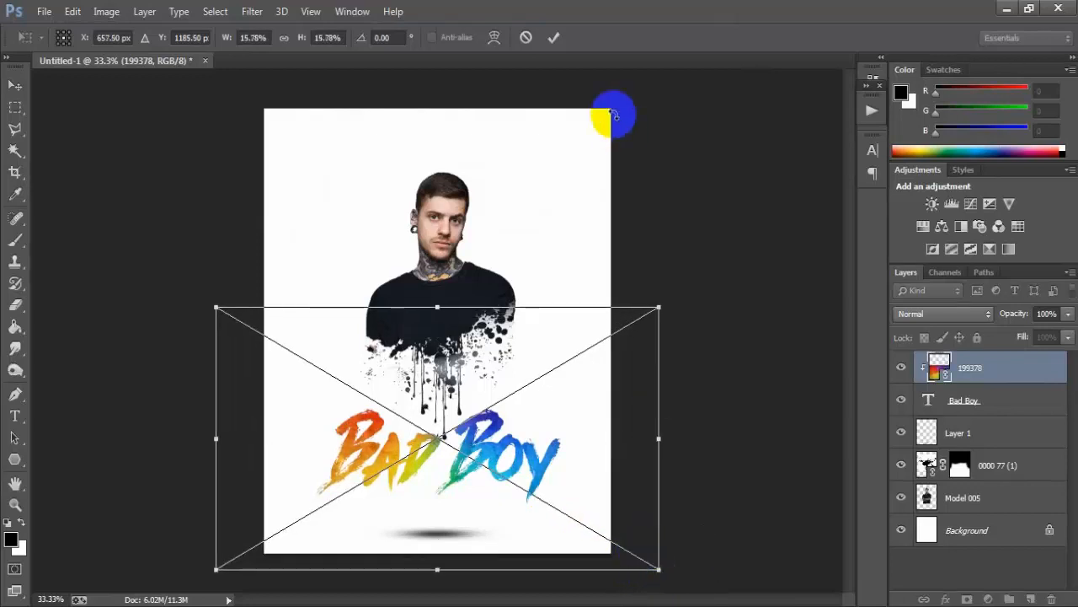
left_click(553, 37)
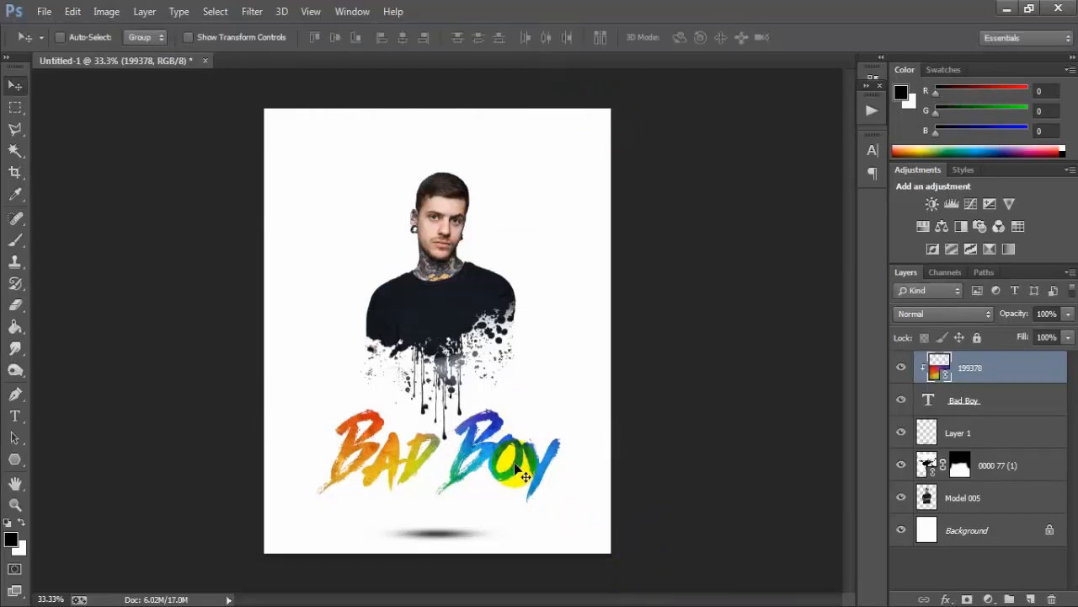
- Apply a Gaussian Blur with a 7.8 pixel radius to the 199378 layer and collapse its smart filter list
left_click(252, 12)
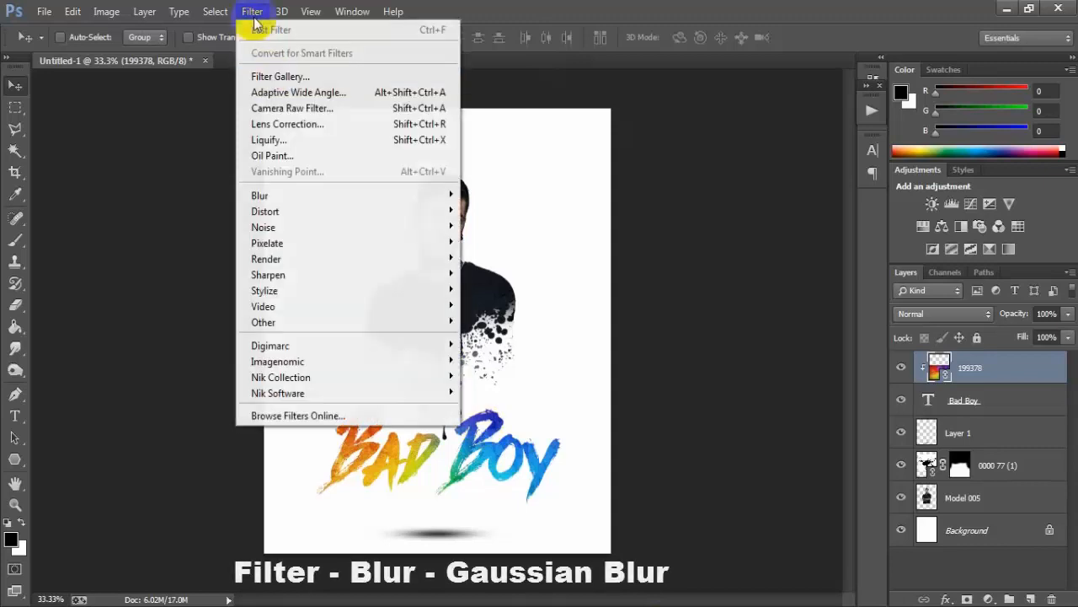
mouse_move(278, 196)
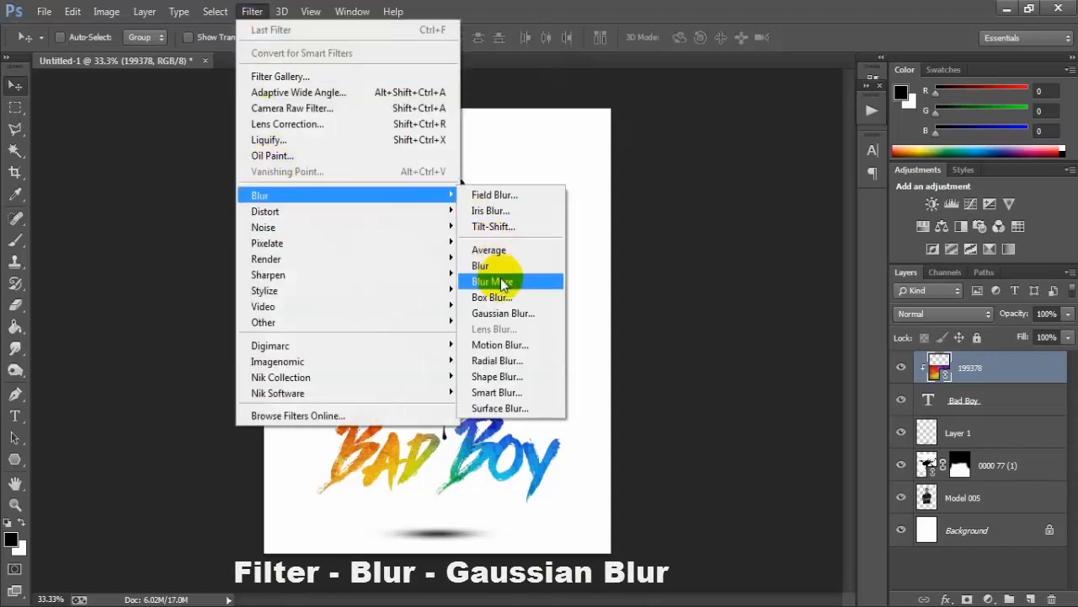
left_click(520, 316)
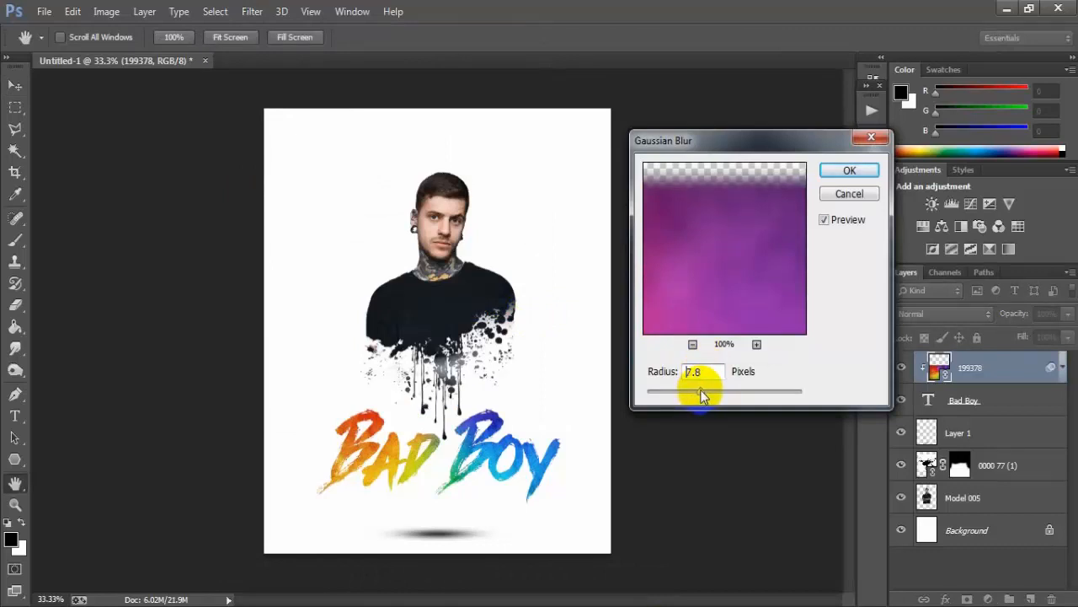
left_click(847, 171)
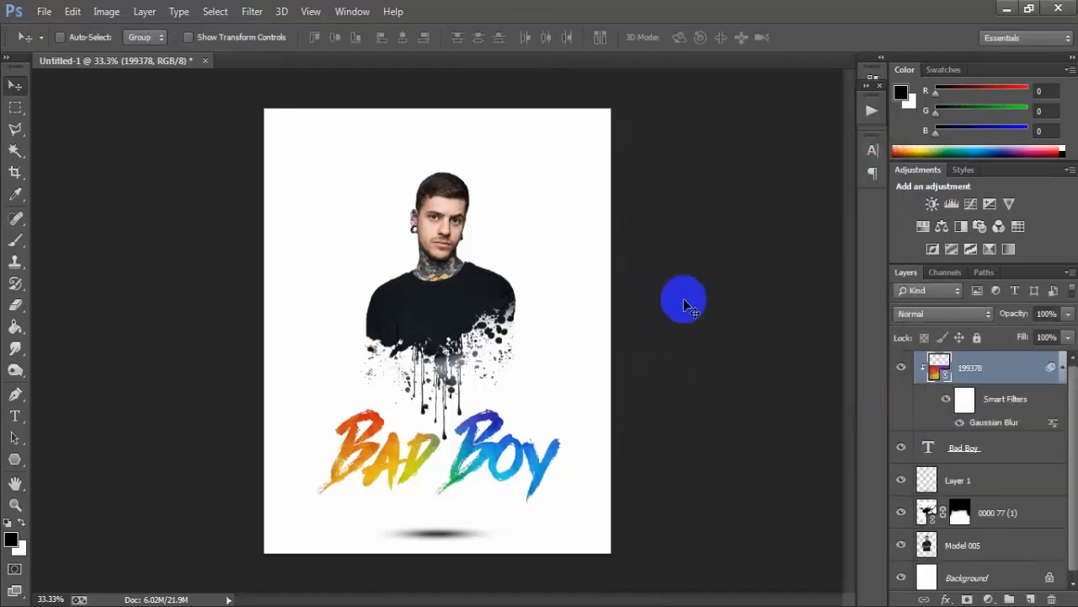
left_click(1065, 367)
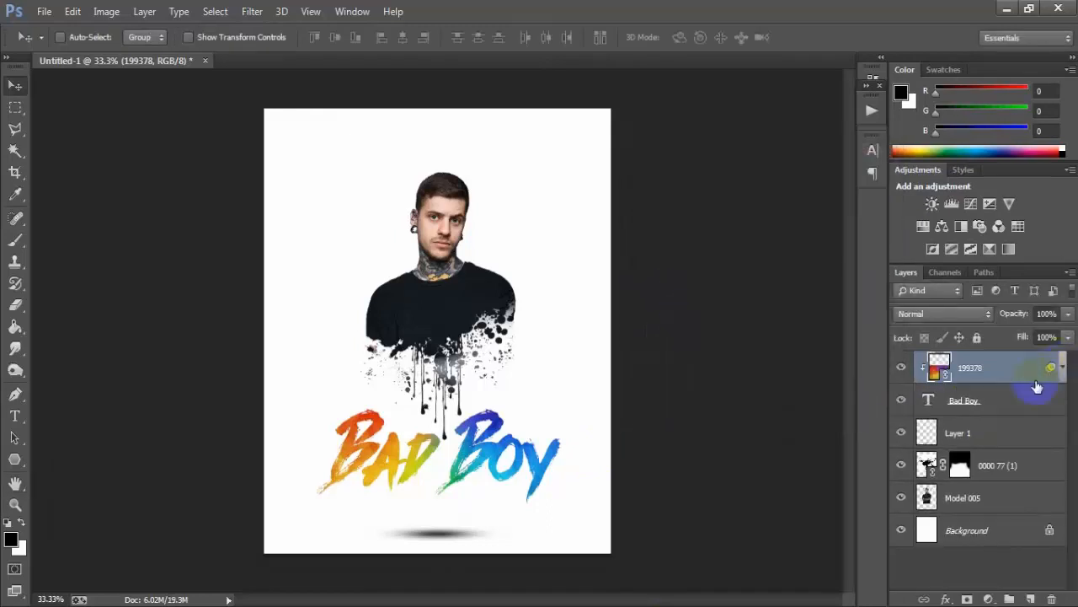
- Check the color image and text layers by toggling their visibility, and merge the two into one layer
left_click(901, 367)
left_click(902, 368)
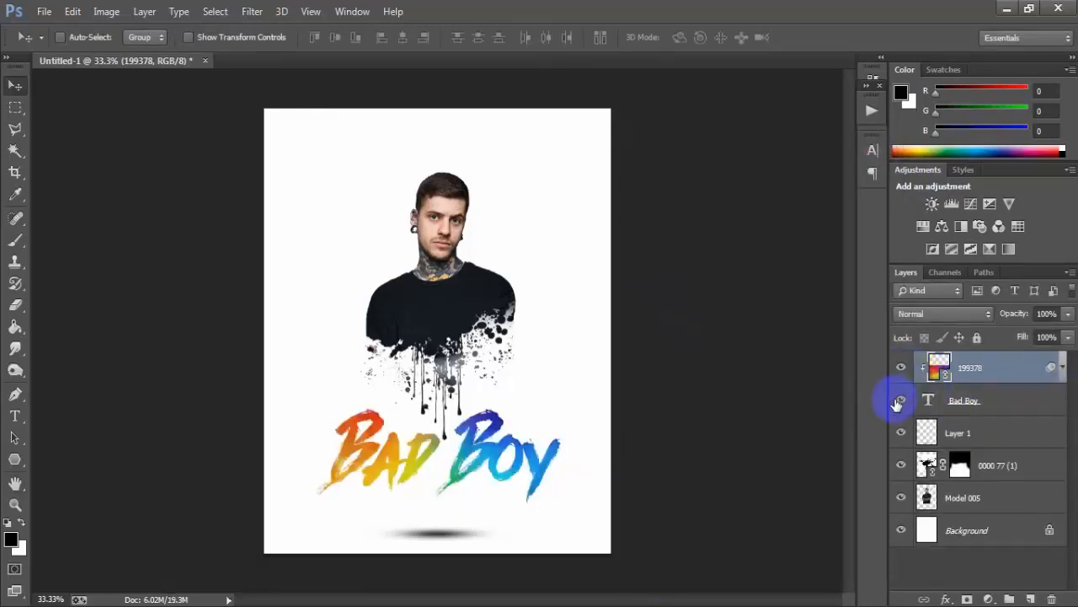
left_click(900, 401)
left_click(899, 401)
left_click(987, 398, "shift")
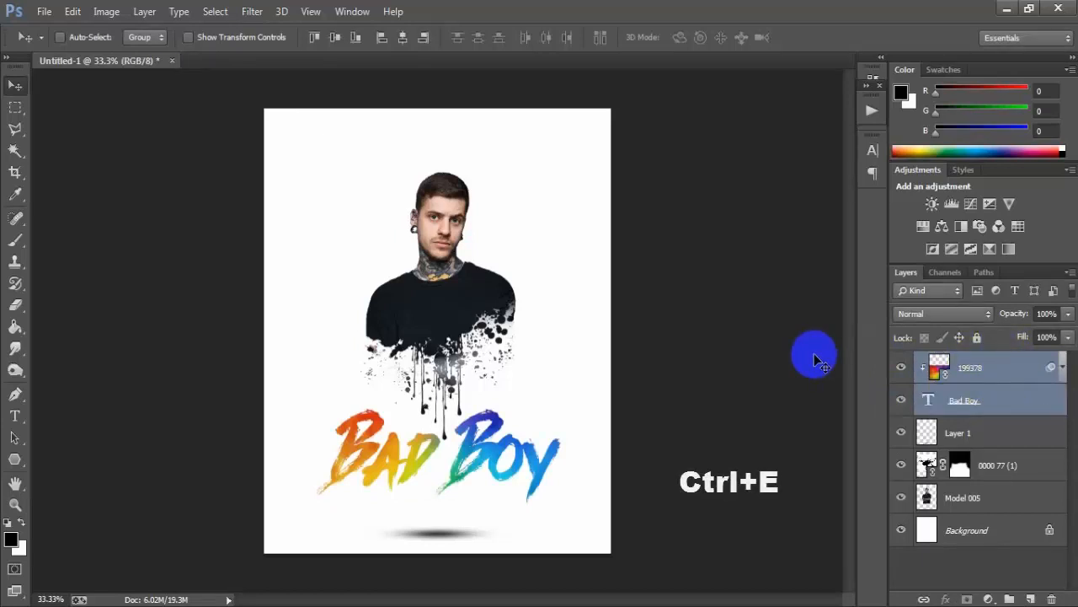
key("ctrl+e")
- Move the merged Bad Boy lettering up over the man's chest and hide its layer
left_click_drag(500, 475, 507, 317)
left_click(944, 392)
left_click(903, 369)
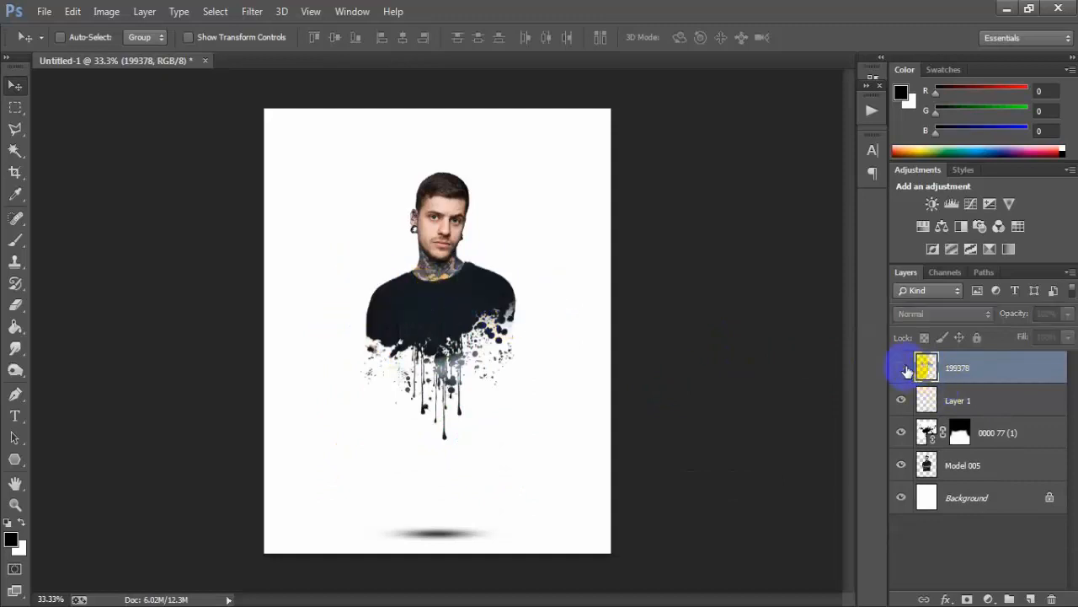
- Show the Bad Boy lettering layer and move it behind the man, directly above the Background
left_click(903, 369)
left_click_drag(1040, 370, 1026, 486)
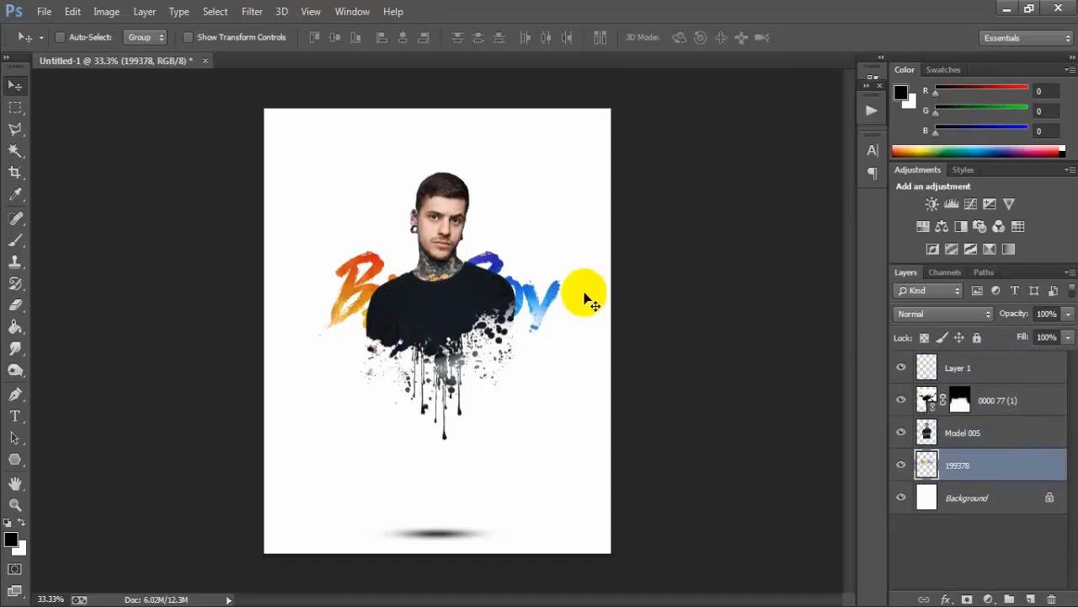
- Tilt the lettering to about -5.76°, enlarge it to about 126.71%, and raise it behind the man's head and shoulders
key("ctrl+t")
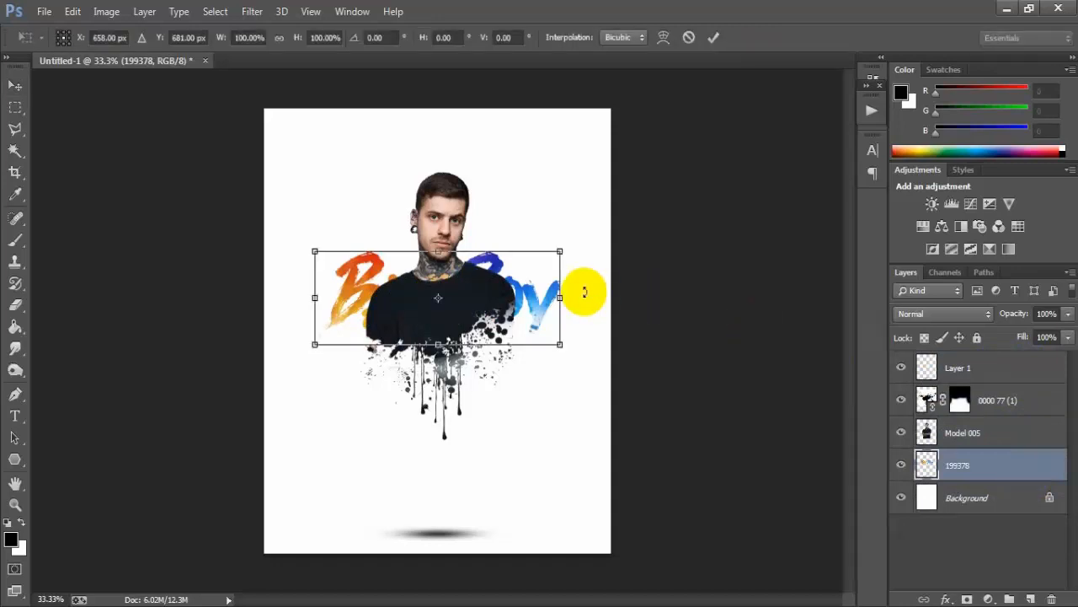
left_click_drag(577, 378, 597, 358)
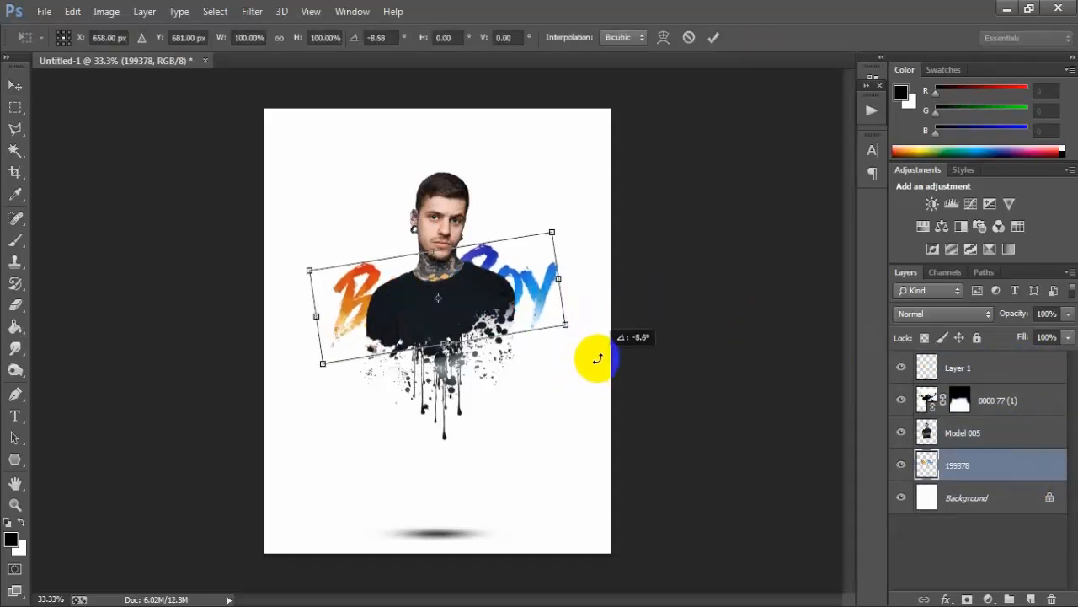
left_click_drag(565, 324, 597, 358)
left_click_drag(506, 289, 499, 247)
mouse_move(611, 328)
left_mouse_down()
mouse_move(618, 318)
mouse_move(614, 331)
left_mouse_up()
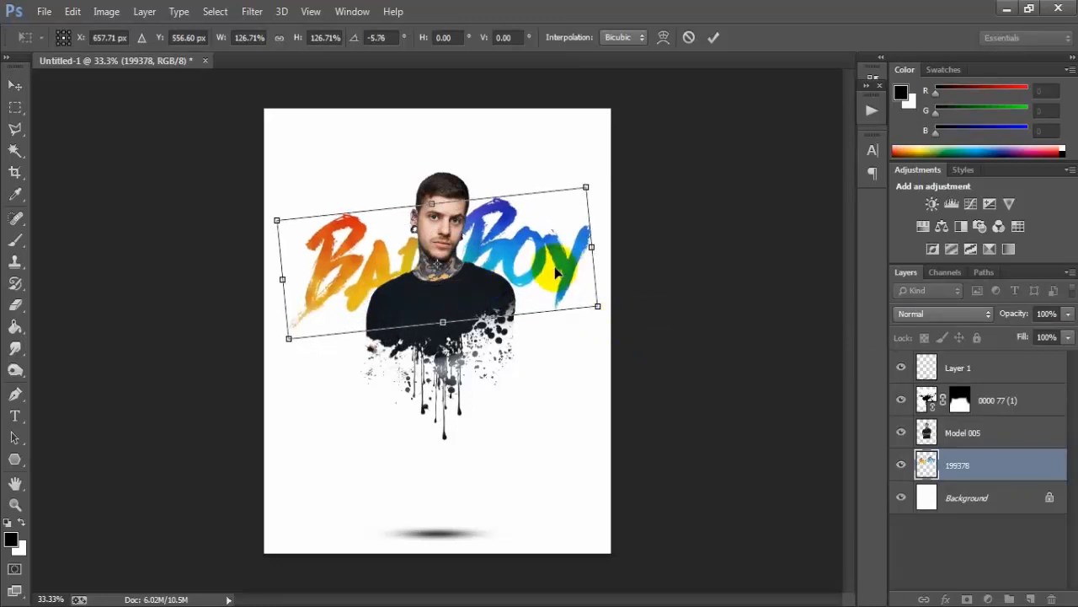
- Nudge the lettering slightly right and up to X 666.71 px, Y 547.60 px
key("Right")
key("Right")
key("Right")
key("Right")
key("Right")
key("Right")
key("Right")
key("Right")
key("Right")
key("Right")
key("Right")
key("Right")
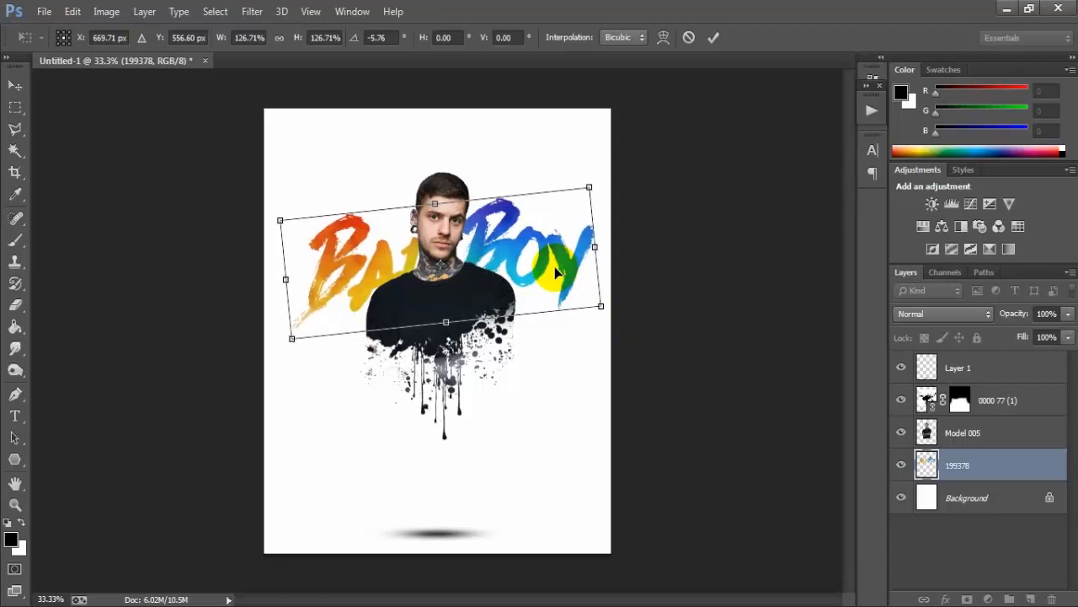
key("Up")
key("Up")
key("Up")
key("Up")
key("Up")
key("Up")
key("Up")
key("Up")
key("Up")
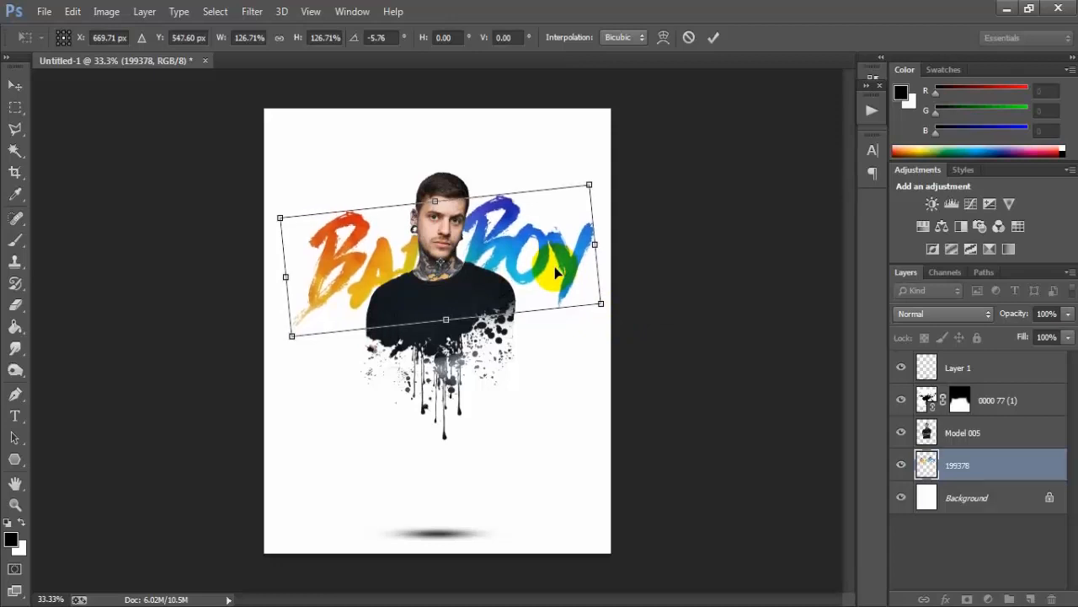
key("Left")
key("Left")
key("Left")
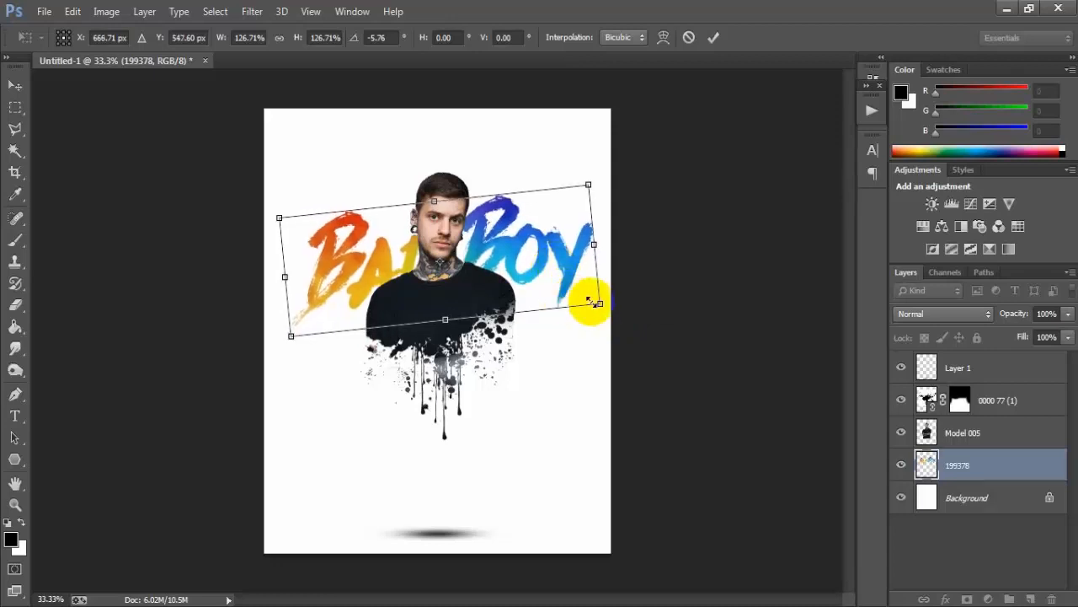
- Reduce the lettering to 120.11%, nudge it to X 651.71 px, Y 544.60 px, and apply the transform
left_click_drag(601, 304, 594, 303)
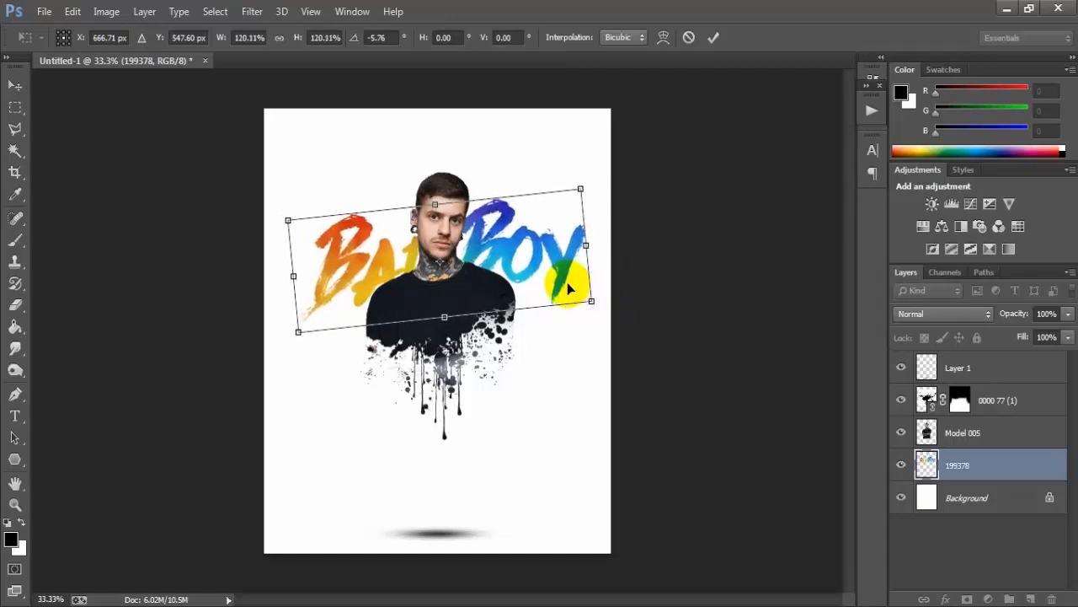
key("Left")
key("Left")
key("Left")
key("Left")
key("Up")
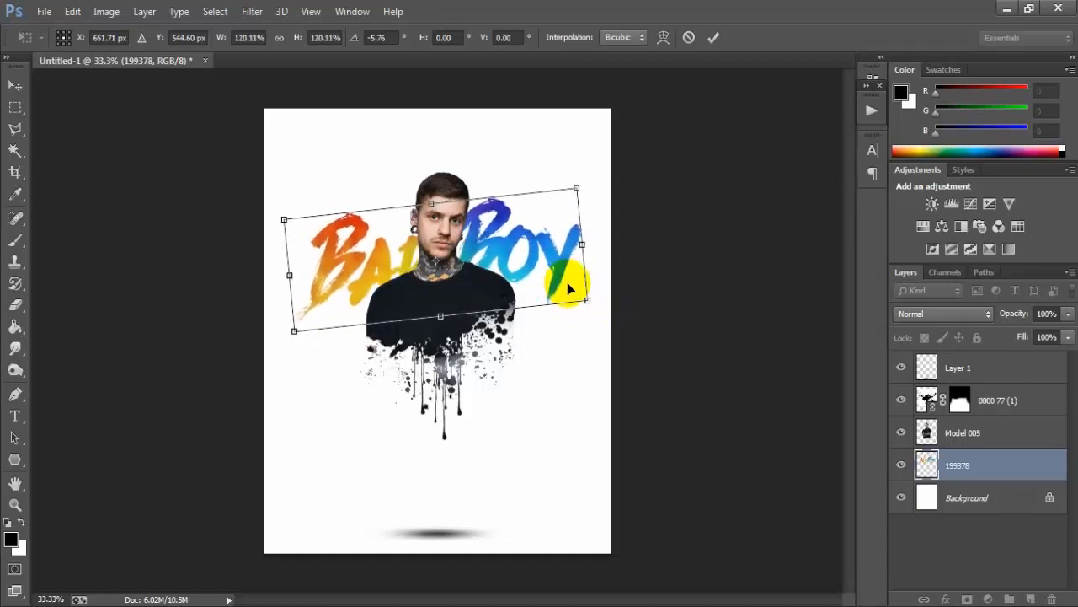
left_click(714, 39)
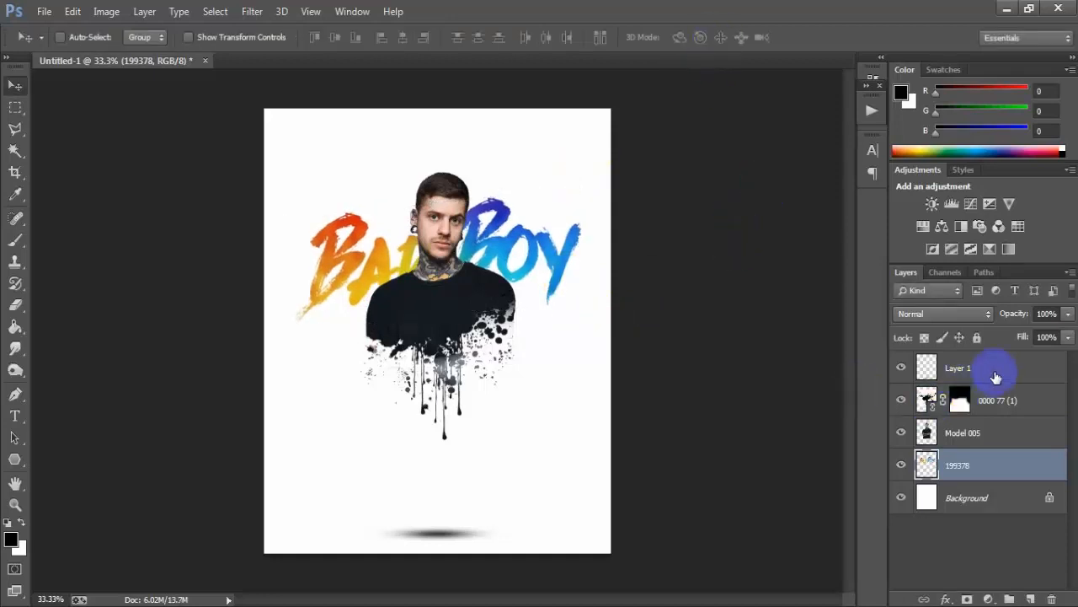
- Place the orange glow image Photoshop Effects 00 1 (3) as a linked file above Layer 1
left_click(966, 377)
left_click(837, 385)
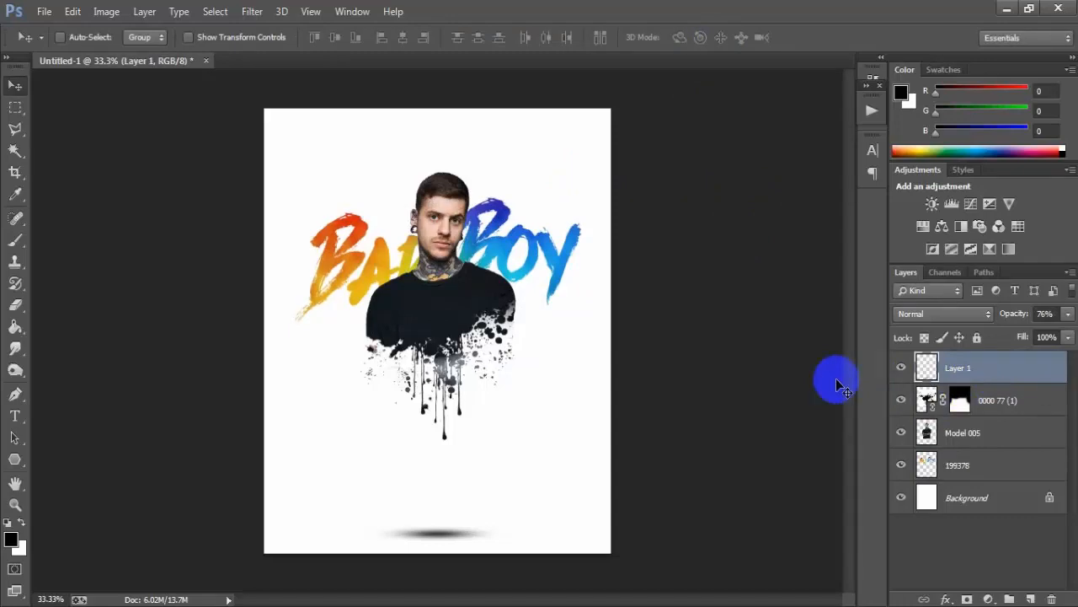
left_click(44, 13)
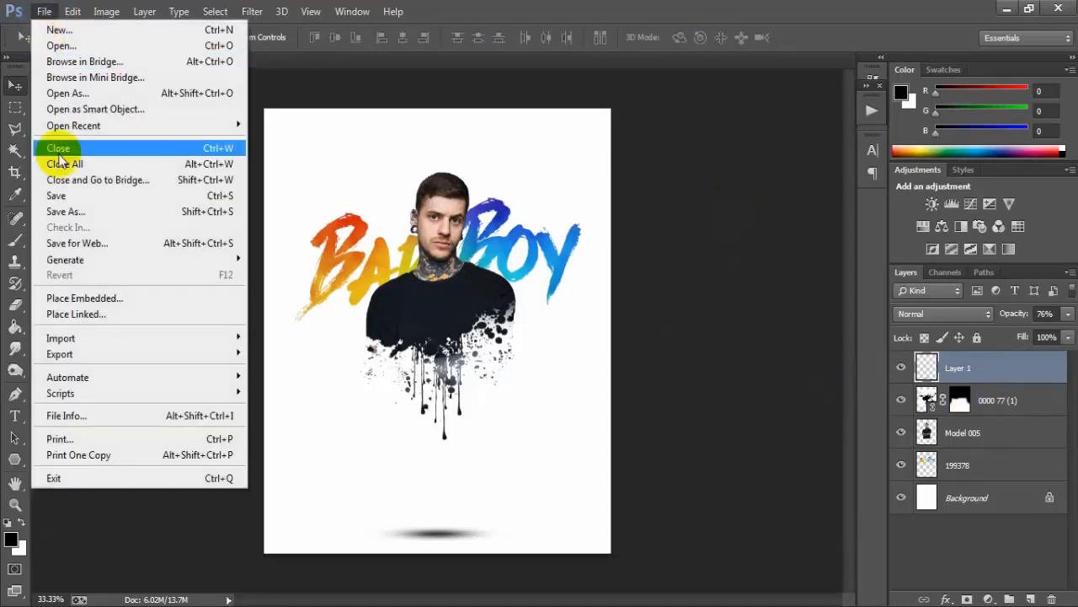
left_click(84, 313)
left_click(539, 385)
scroll(543, 389, "down", 5)
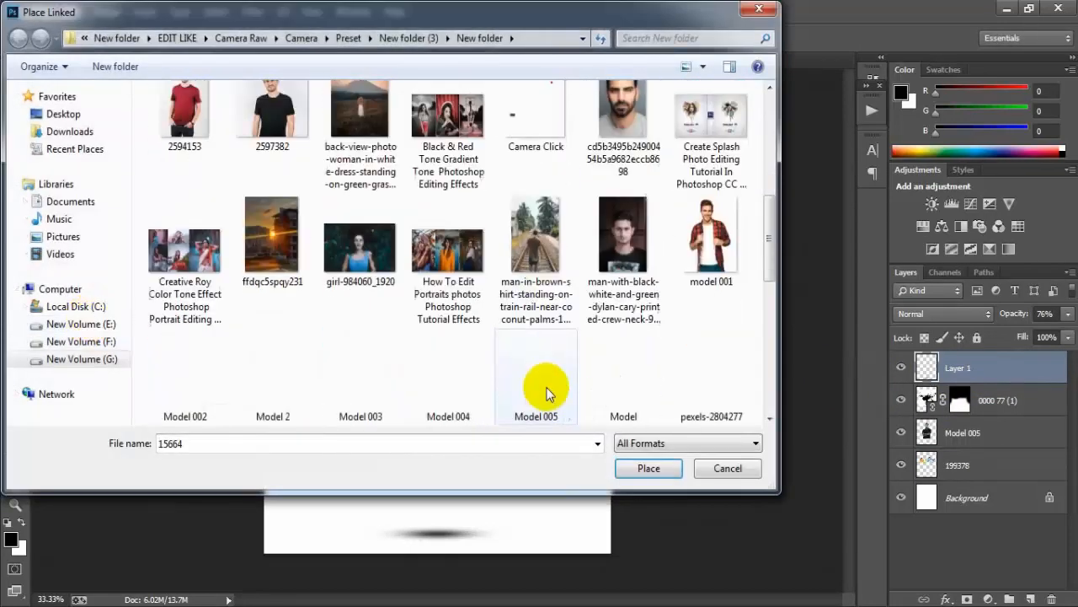
scroll(546, 392, "down", 3)
left_click(641, 221)
left_click(649, 468)
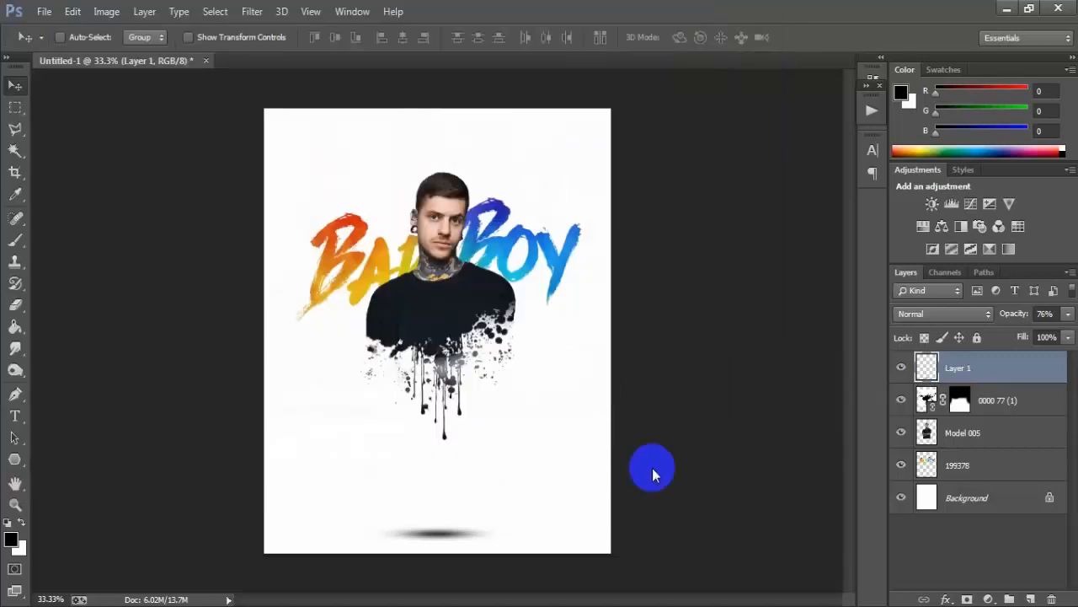
- Shrink the orange glow to 19.52% and position it beside the man's neck, over the B of Boy
left_click_drag(476, 350, 524, 255)
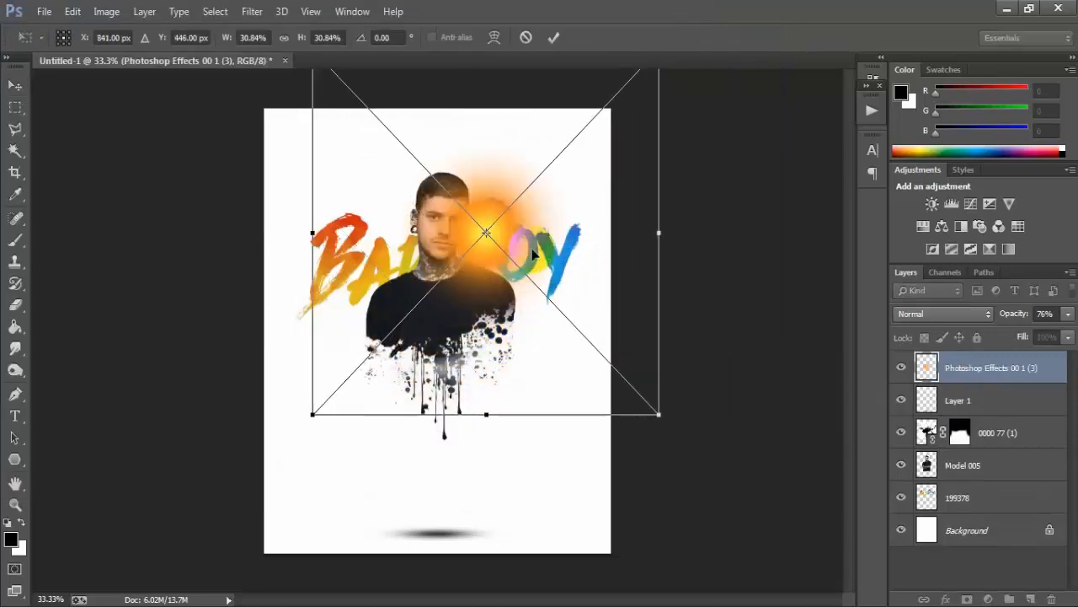
left_click_drag(660, 415, 597, 344)
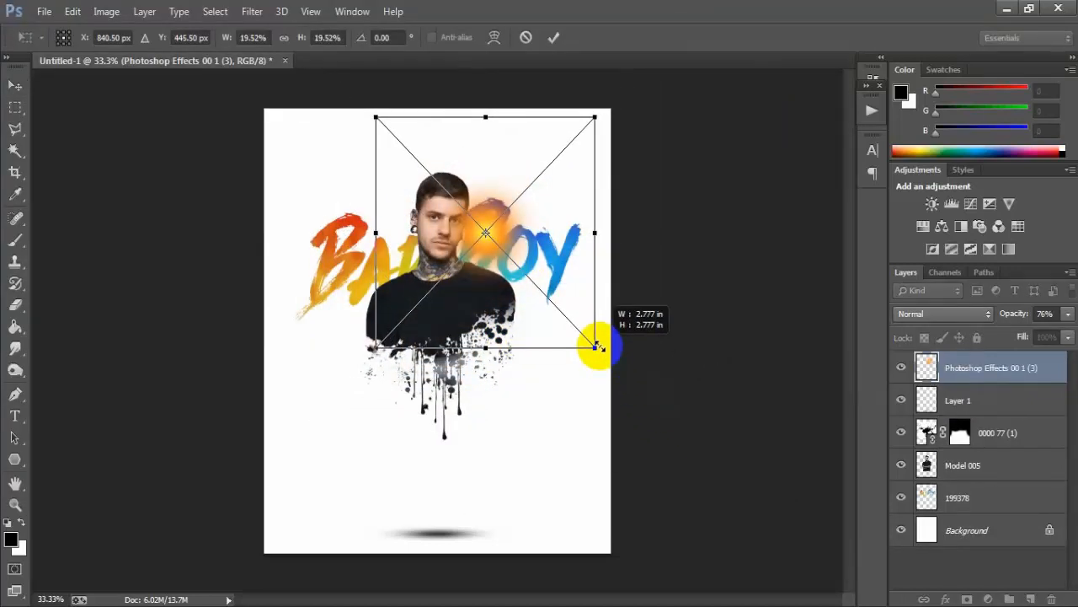
left_click_drag(504, 272, 493, 286)
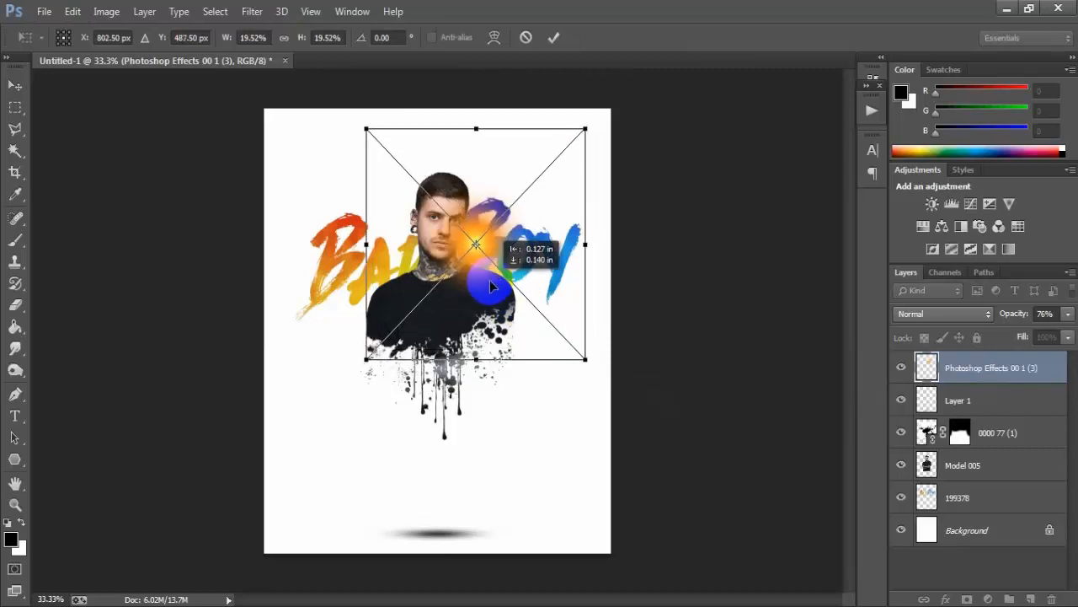
left_click(554, 37)
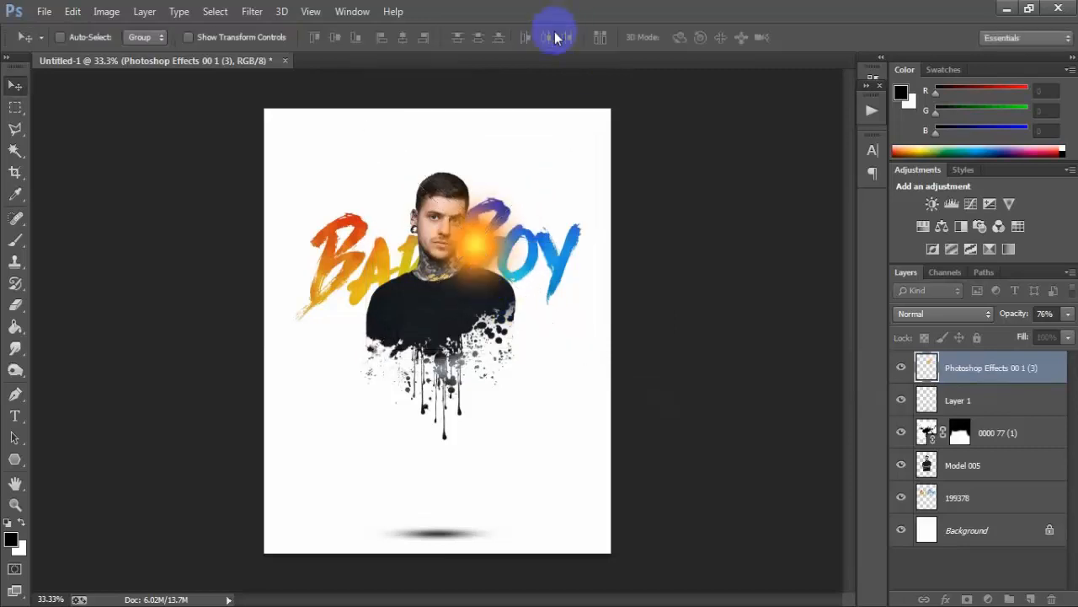
- Blend the orange glow with Screen mode at 60% opacity and fine-tune its position beside the man's neck
left_click(908, 314)
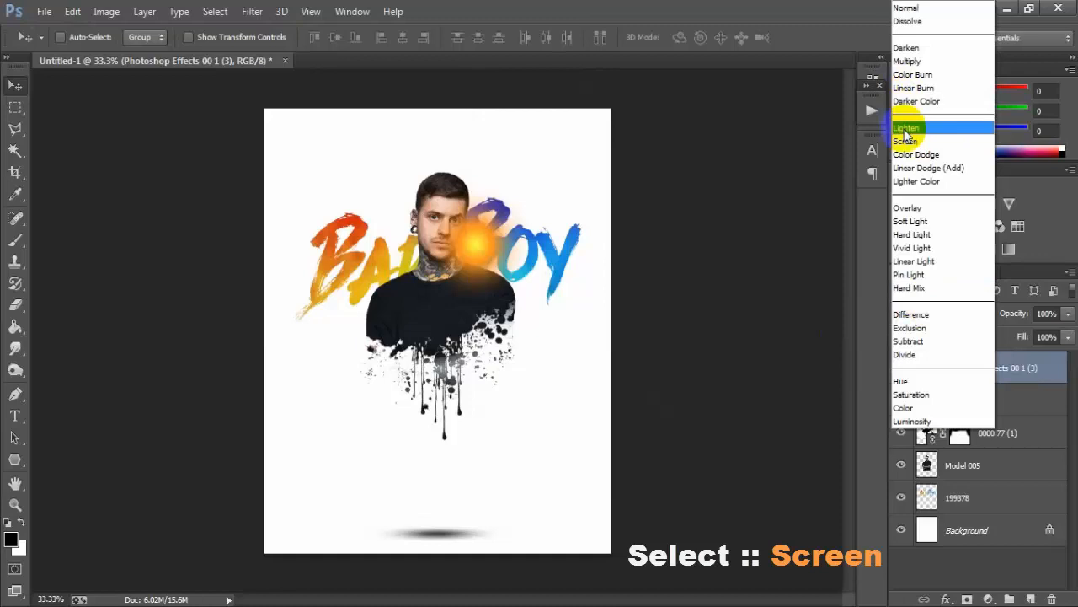
left_click(945, 140)
left_click_drag(483, 257, 482, 248)
left_click(1068, 313)
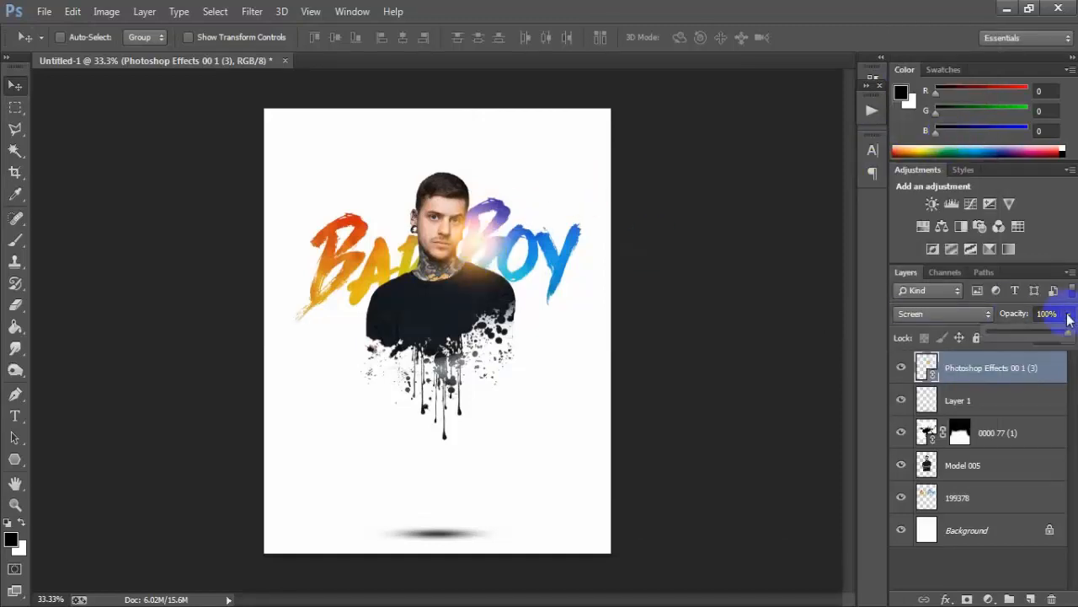
left_click_drag(1037, 337, 1035, 337)
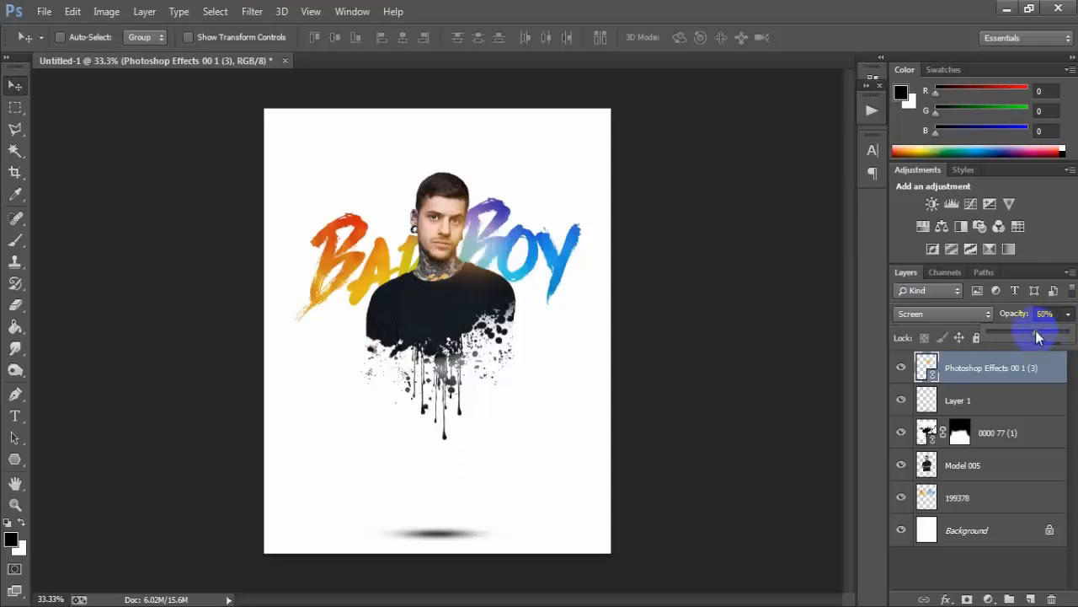
left_click(485, 253)
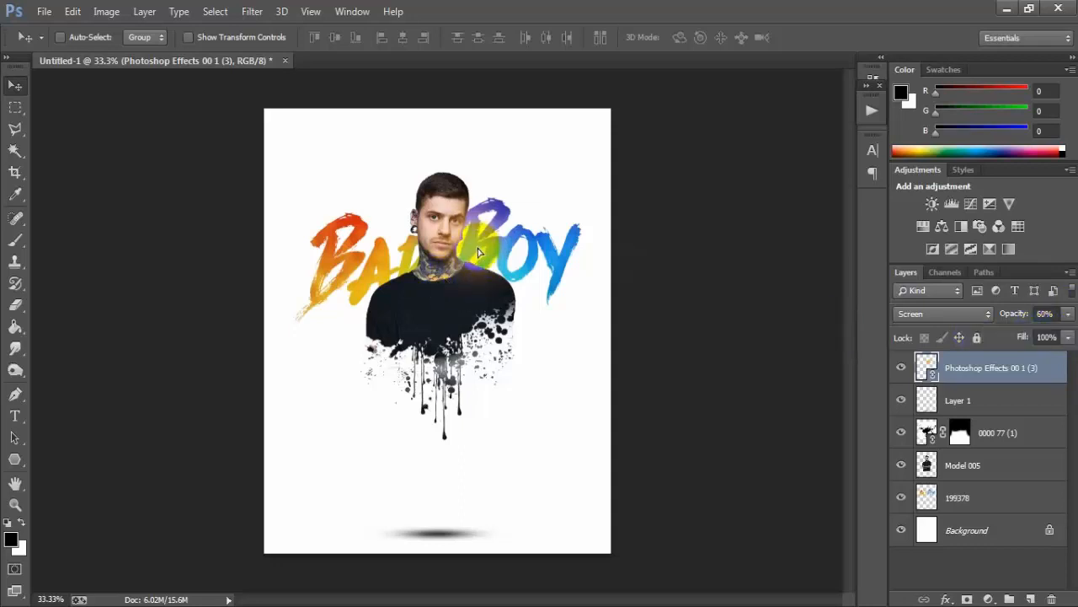
left_click_drag(478, 251, 478, 243)
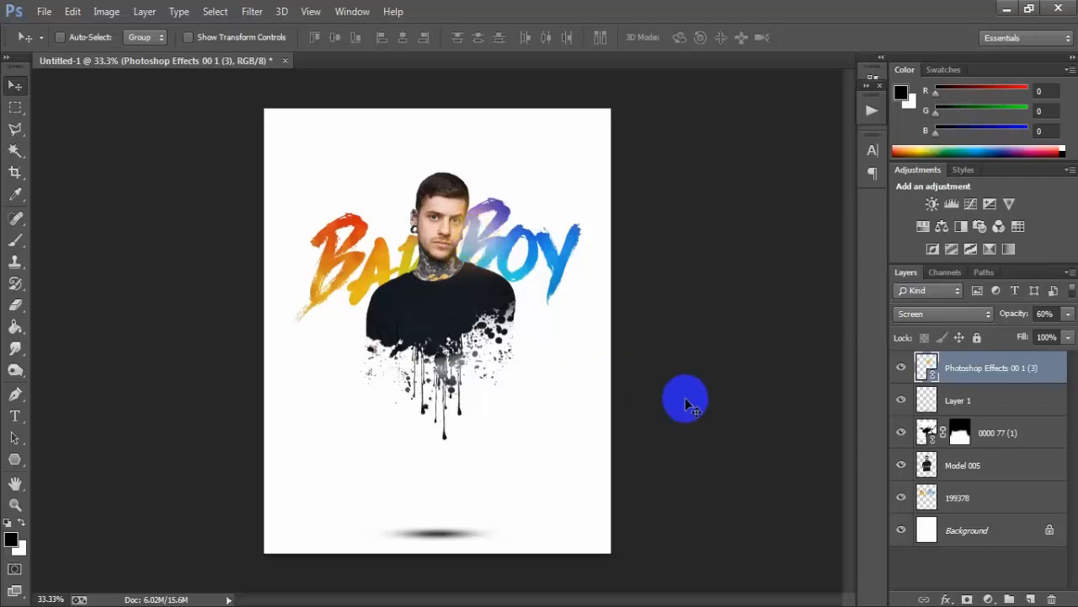
- Place the corner-bracket frame image Photoshop Effects 00 1 (7) as a linked file
left_click(42, 11)
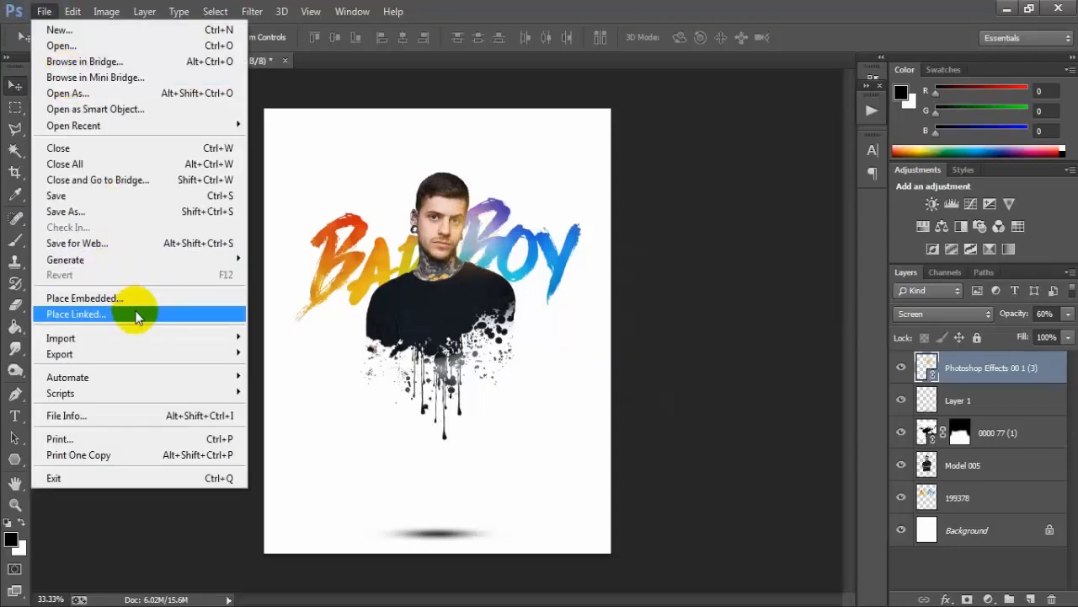
left_click(138, 316)
left_click(493, 394)
scroll(472, 385, "down", 4)
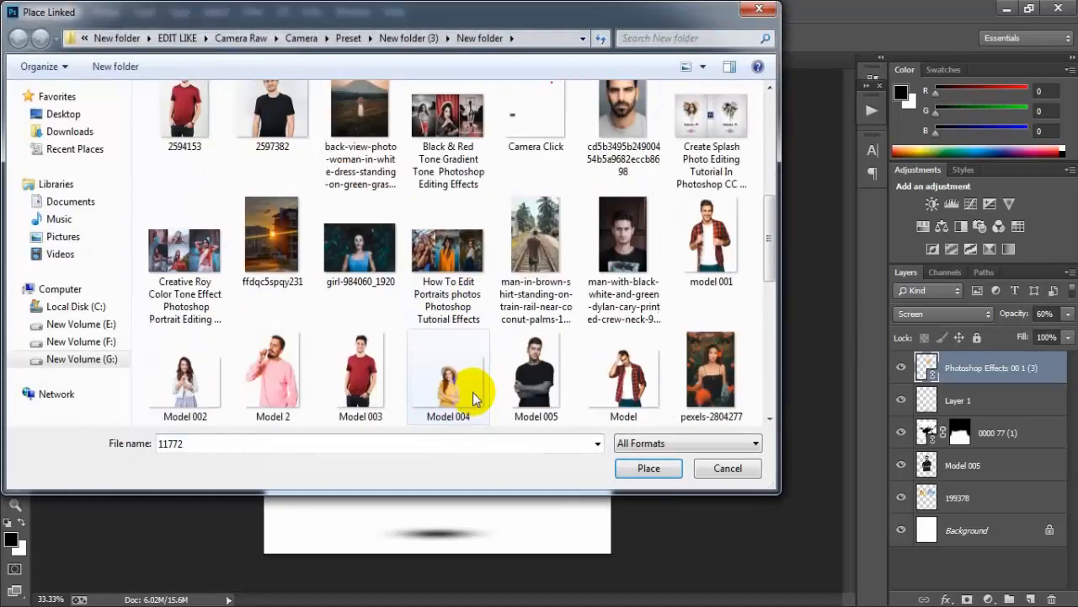
scroll(459, 387, "down", 3)
left_click(349, 381)
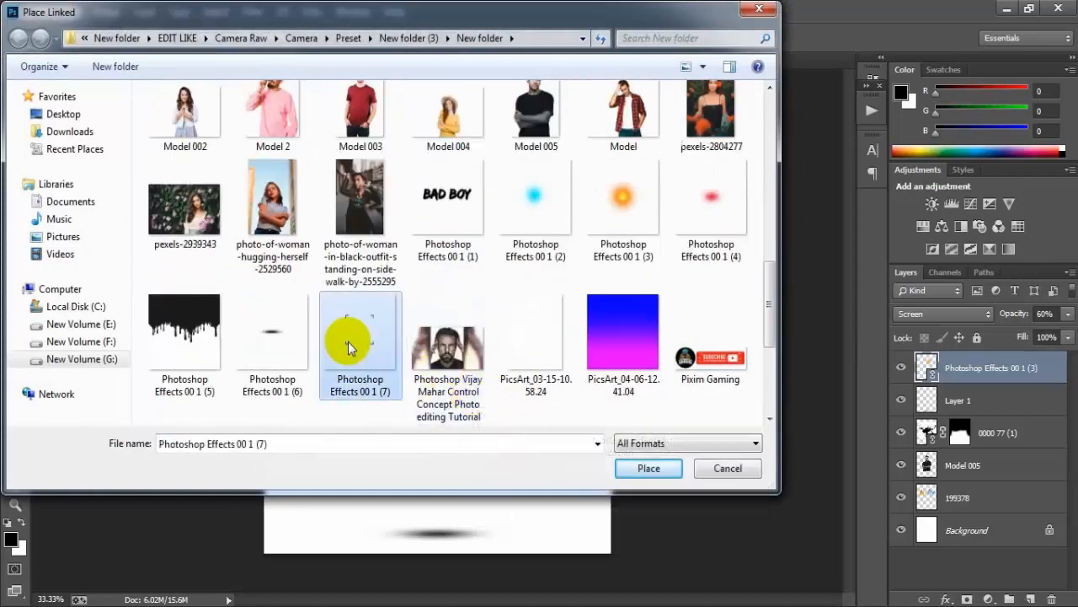
left_click(674, 478)
- Scale the bracket frame to about 48.87% and position it around the man and lettering
left_click_drag(612, 510, 737, 603)
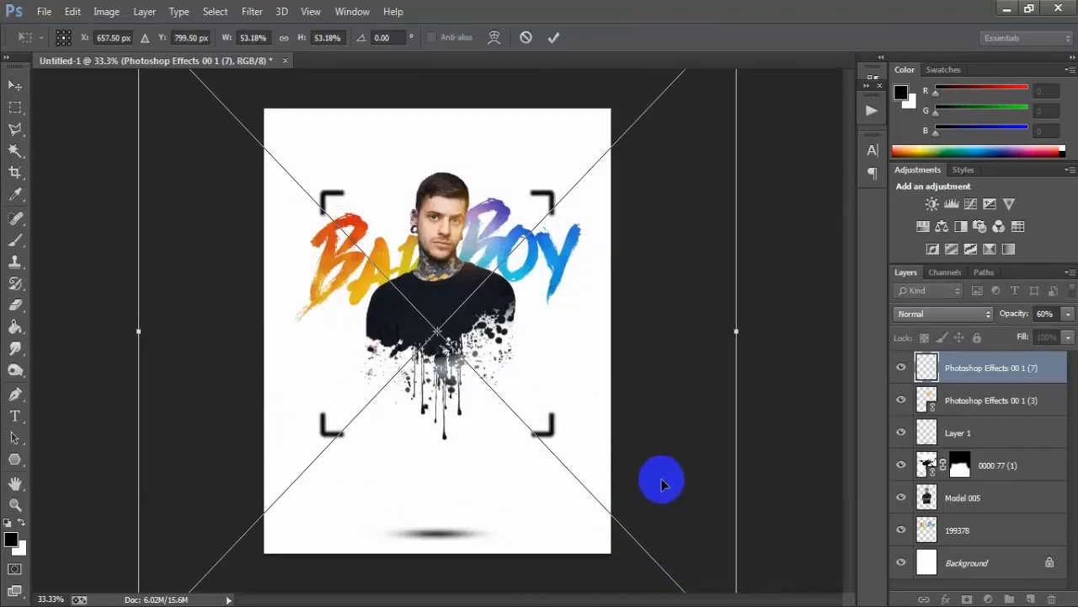
key("ctrl+minus")
left_click_drag(662, 479, 625, 493)
left_click_drag(540, 401, 553, 382)
left_click_drag(673, 553, 651, 528)
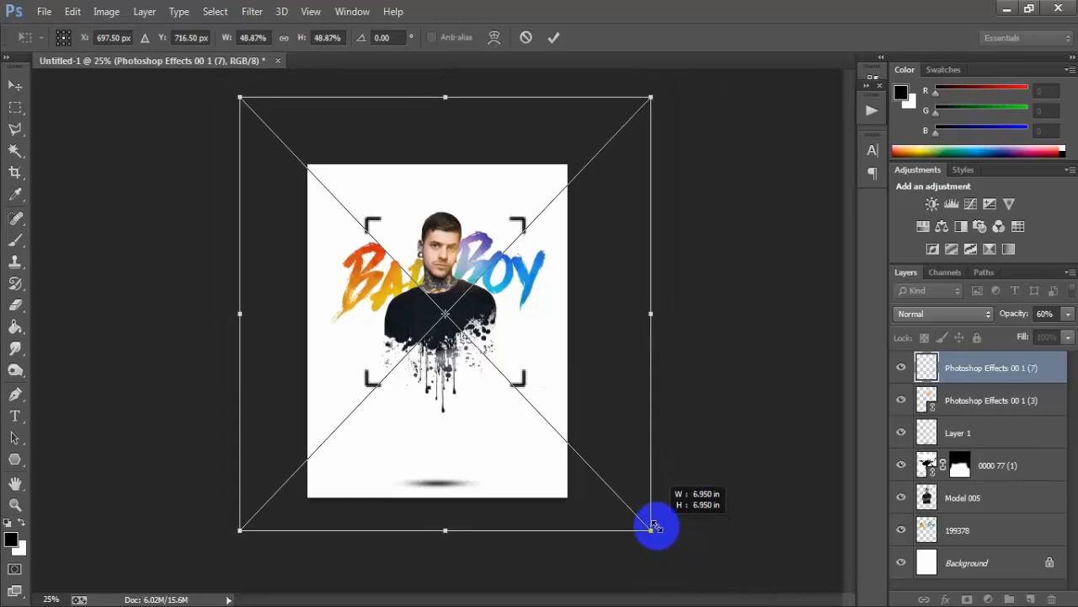
left_click(556, 38)
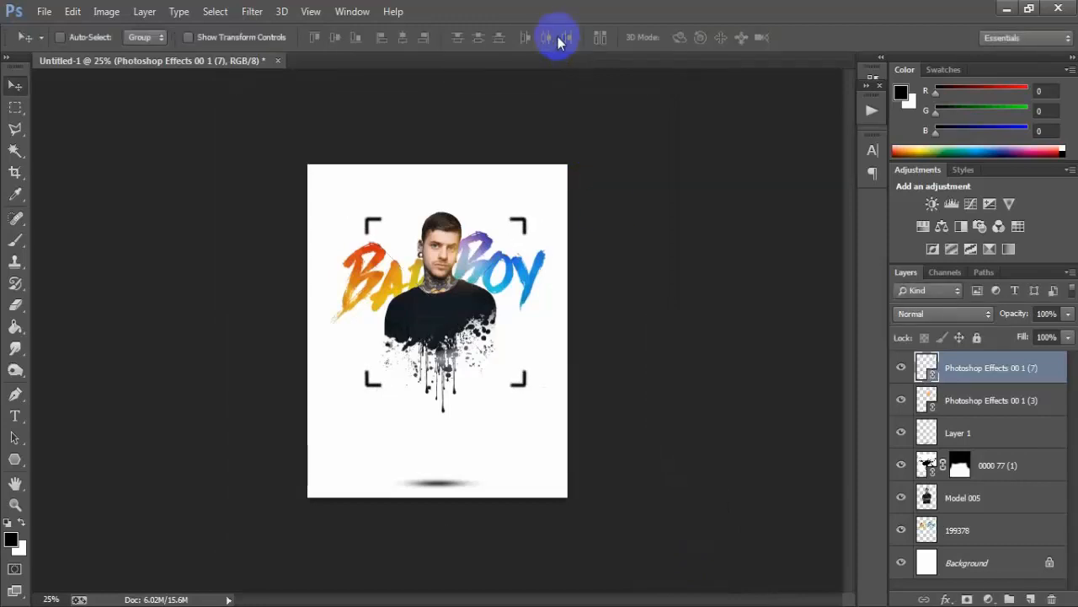
- Center the bracket frame horizontally on the Background, leaving only the frame layer selected
left_click(990, 562, "ctrl")
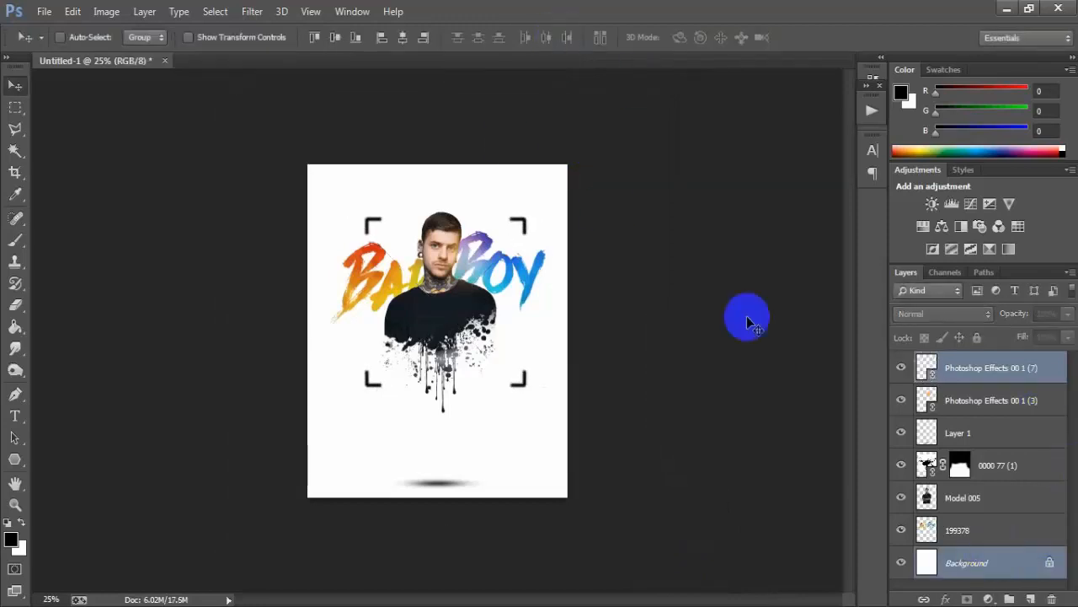
left_click(401, 42)
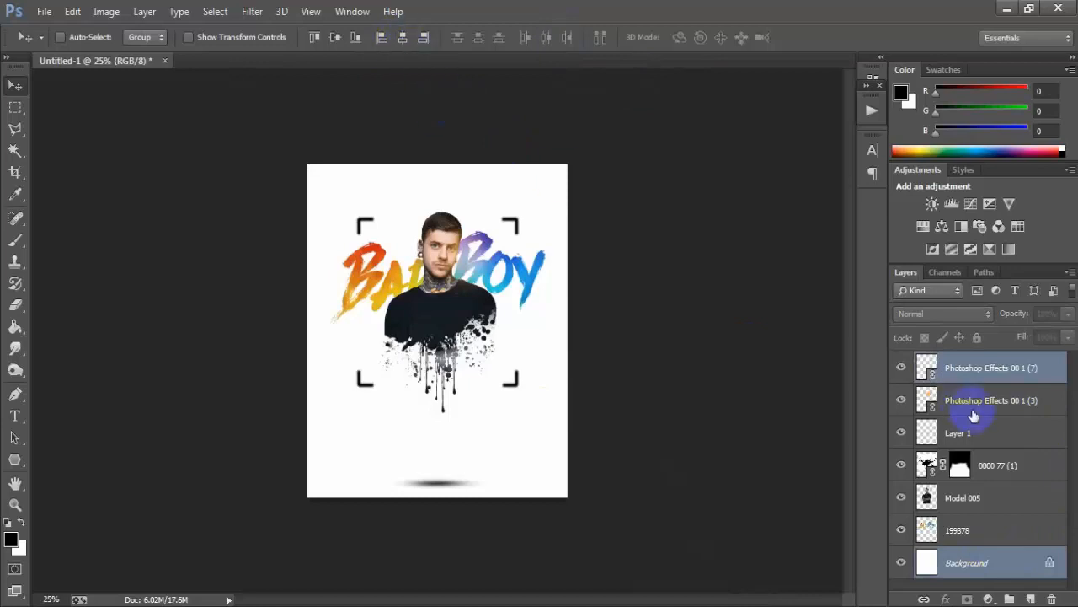
left_click(1007, 375)
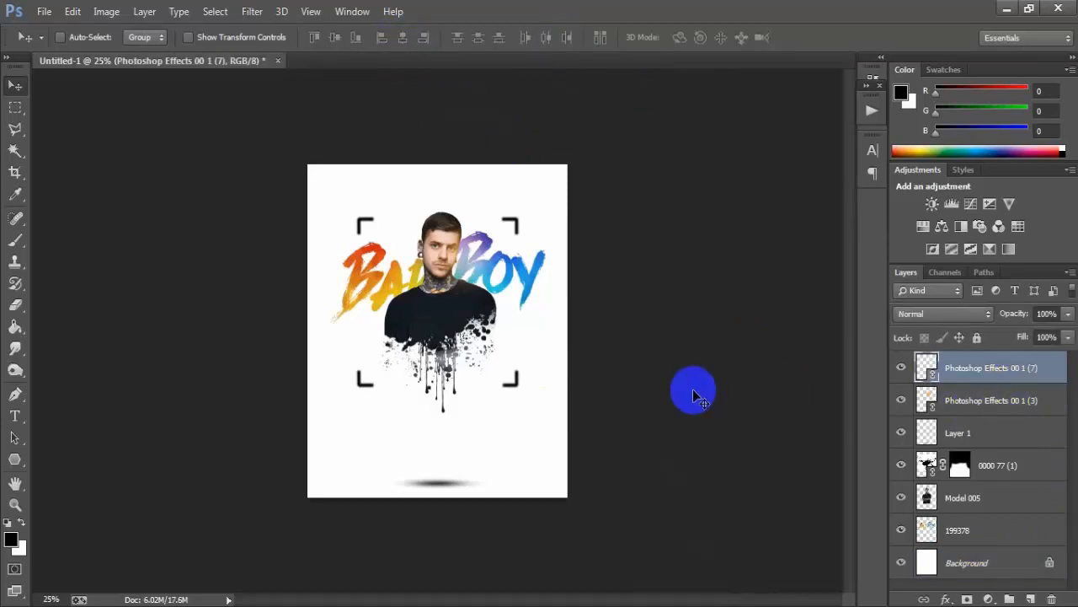
key("ctrl+plus")
left_click(439, 400)
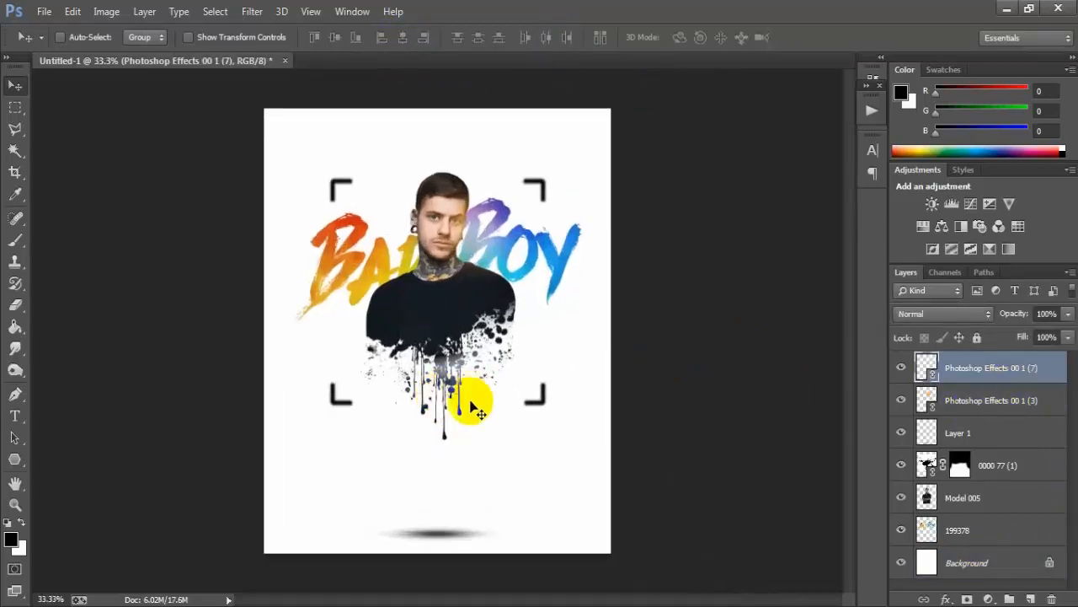
- Group all layers above the Background and check the group by toggling its visibility
left_click(990, 532, "shift")
key("ctrl+g")
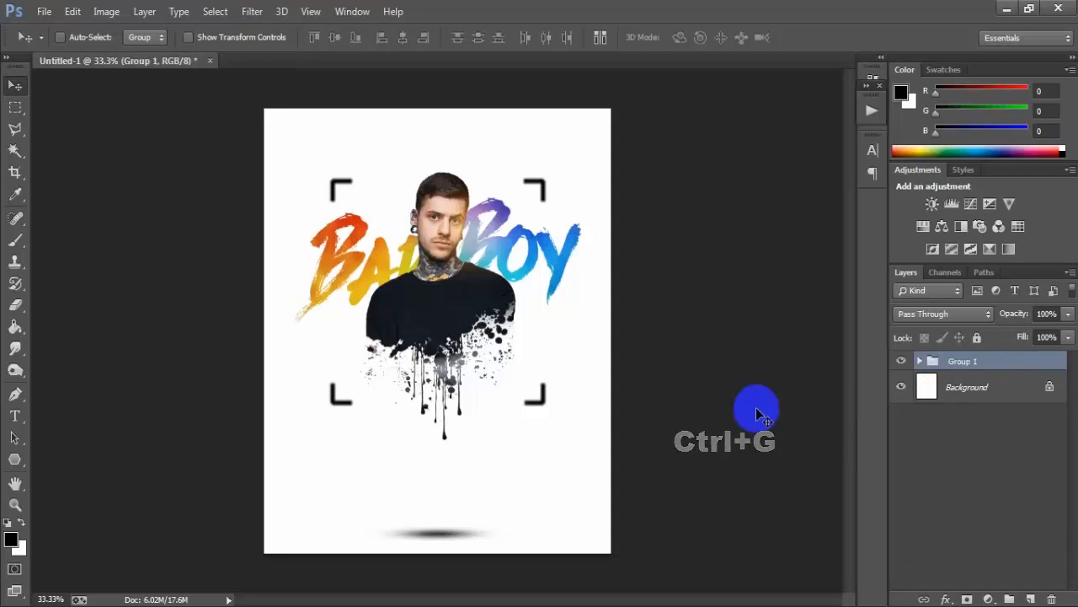
left_click(901, 360)
left_click(900, 361)
left_click(900, 360)
left_click(901, 361)
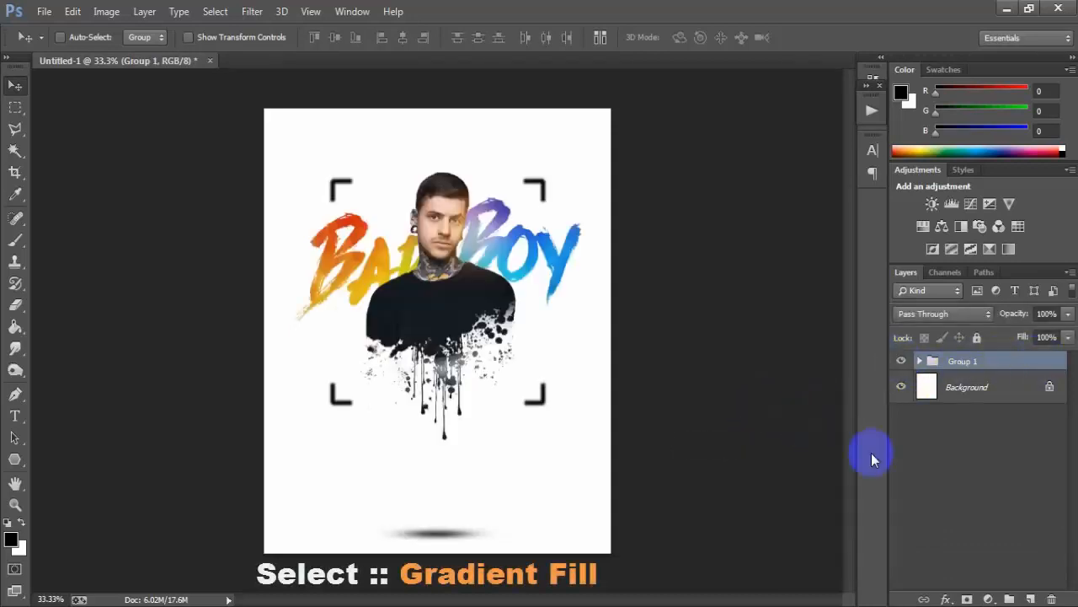
- Add a Gradient Fill layer above Group 1 using the semi-transparent gray-to-transparent preset, the last one in the gradient presets
left_click(984, 593)
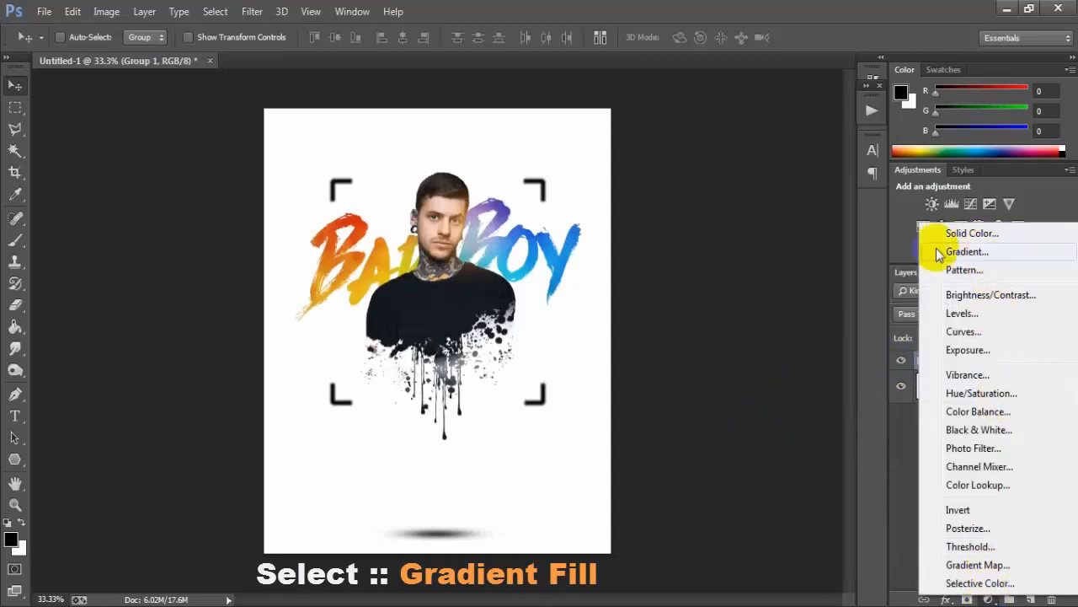
left_click(1028, 253)
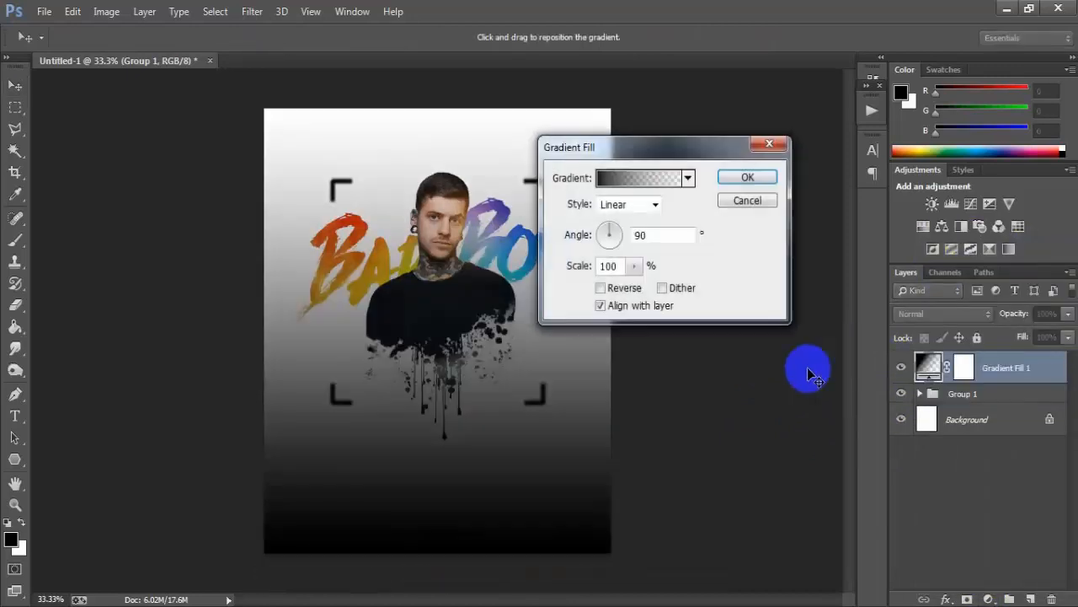
left_click(654, 179)
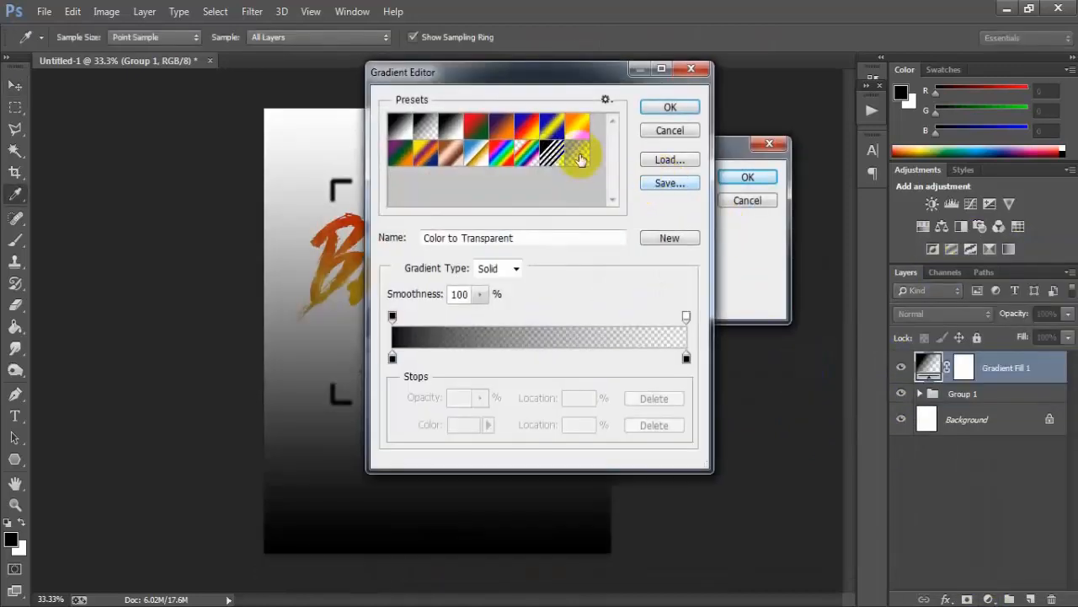
left_click(574, 157)
left_click(670, 107)
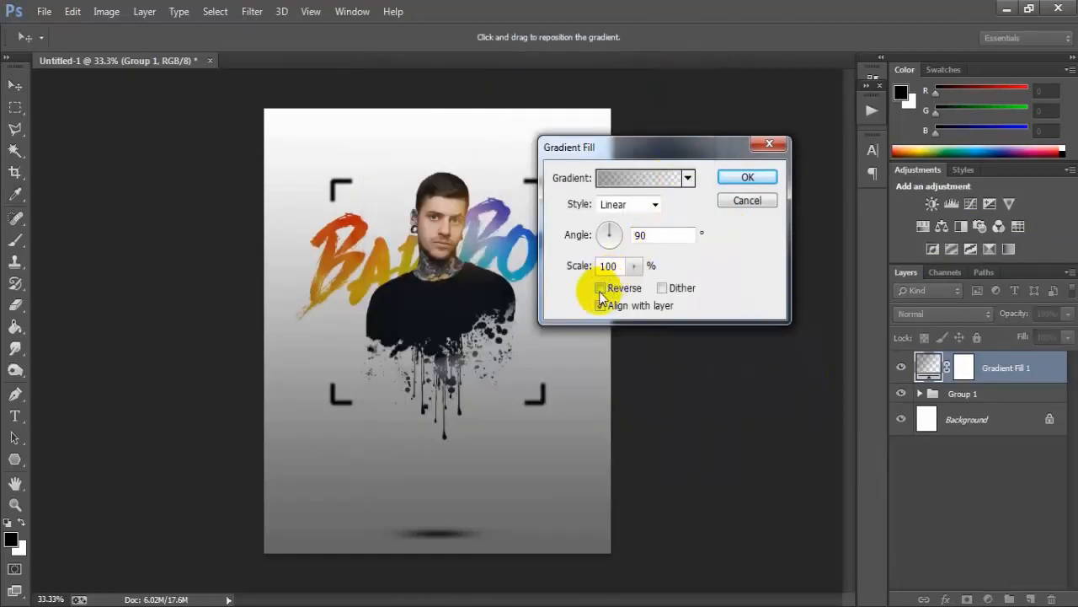
- Make the gradient fill Radial and reversed with a scale of 258%, and apply it
left_click(654, 206)
left_click(617, 234)
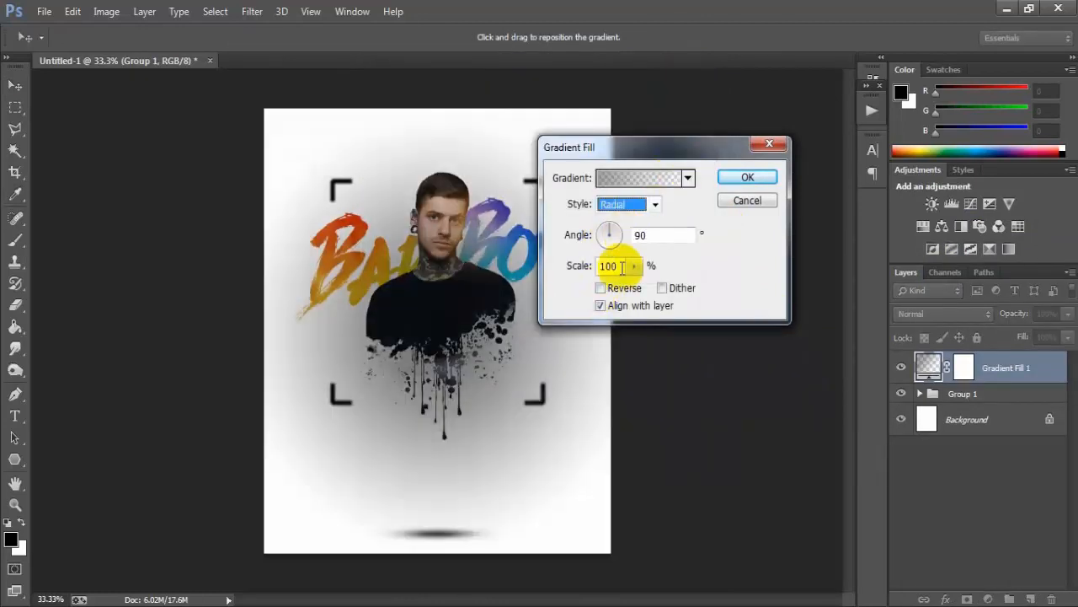
left_click(601, 288)
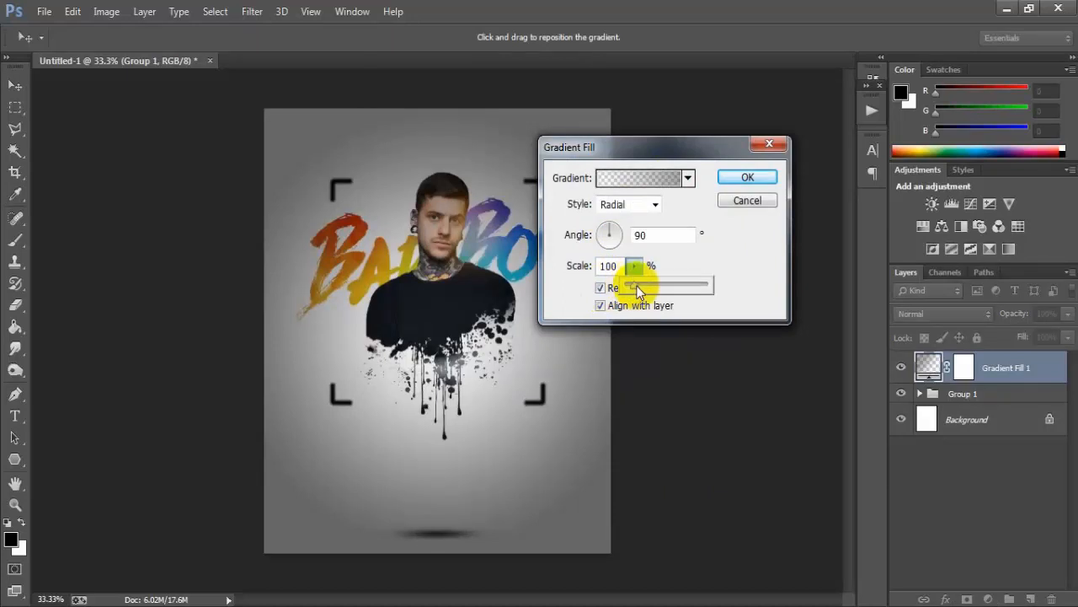
left_click_drag(647, 290, 651, 290)
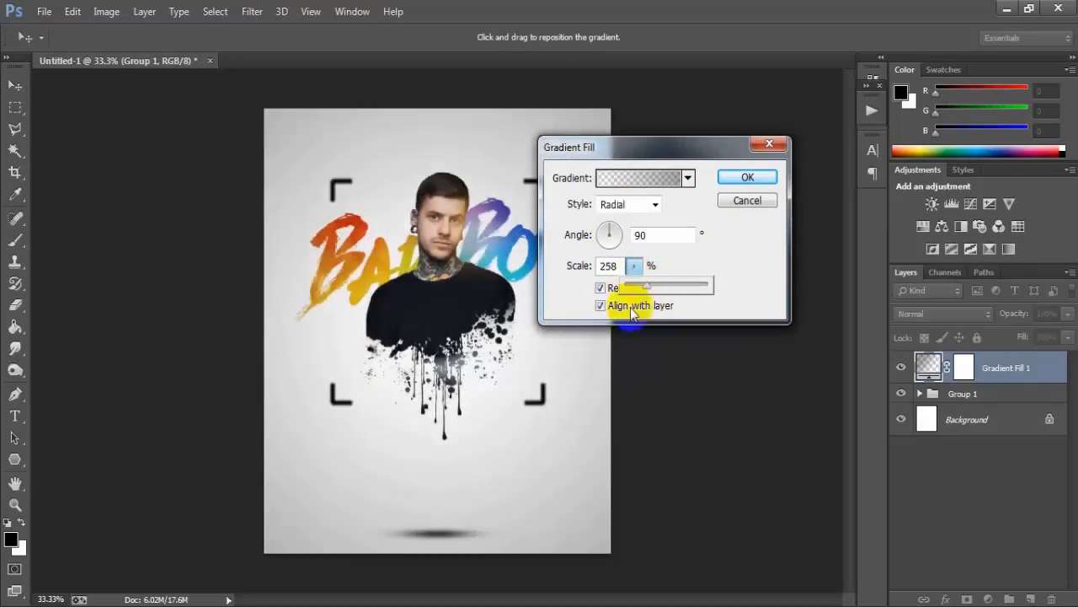
left_click(746, 178)
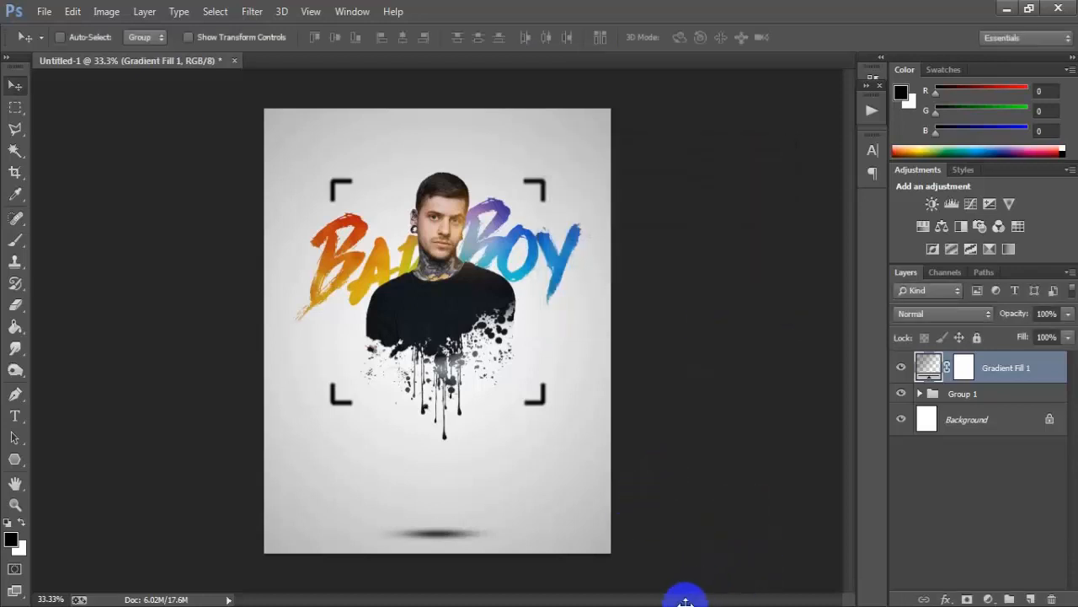
- Examine the Bad Boy poster up close, from the portrait and lettering down to the ground shadow
left_click(481, 394)
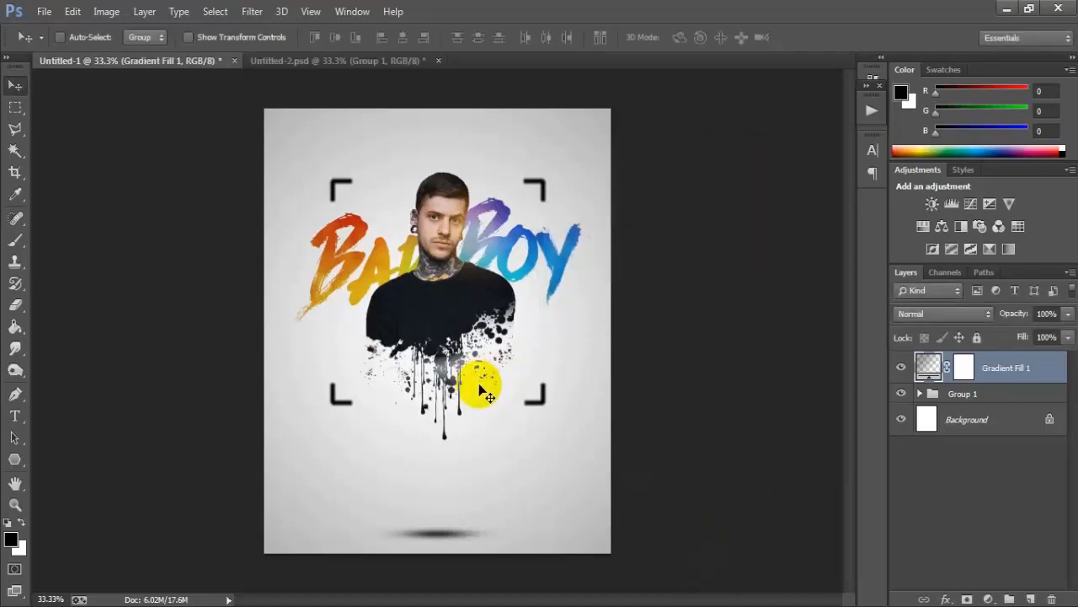
key("ctrl+plus")
scroll(484, 392, "up", 4)
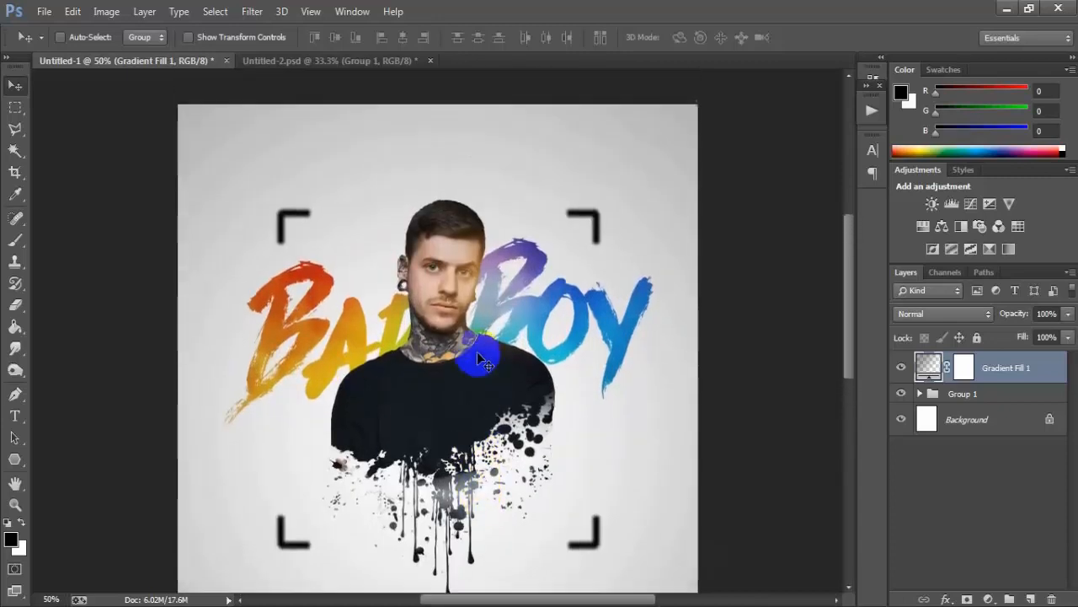
scroll(479, 357, "down", 3)
scroll(484, 361, "down", 6)
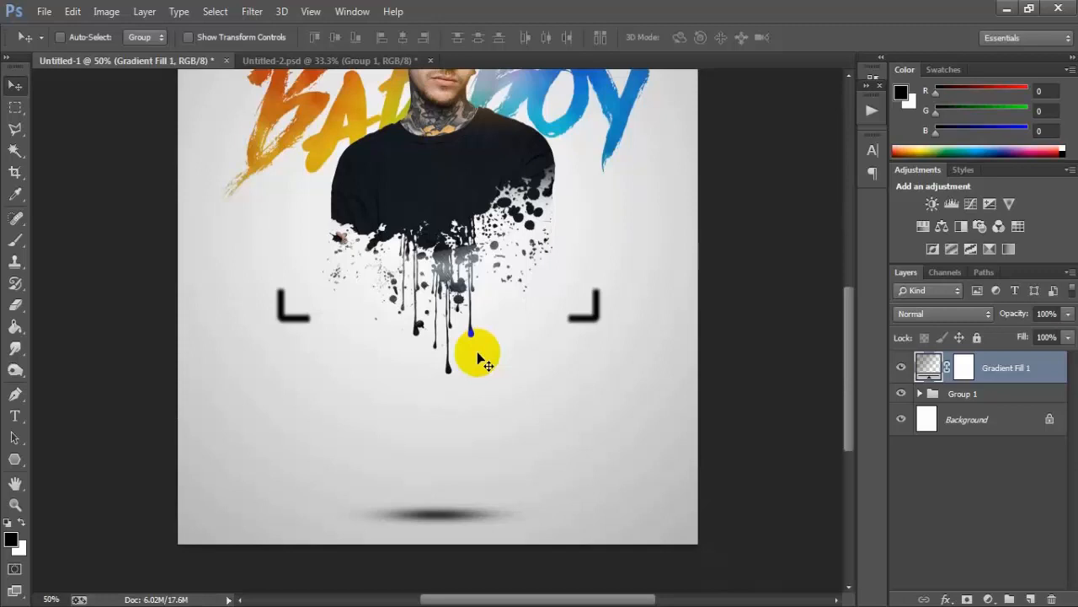
key("ctrl+minus")
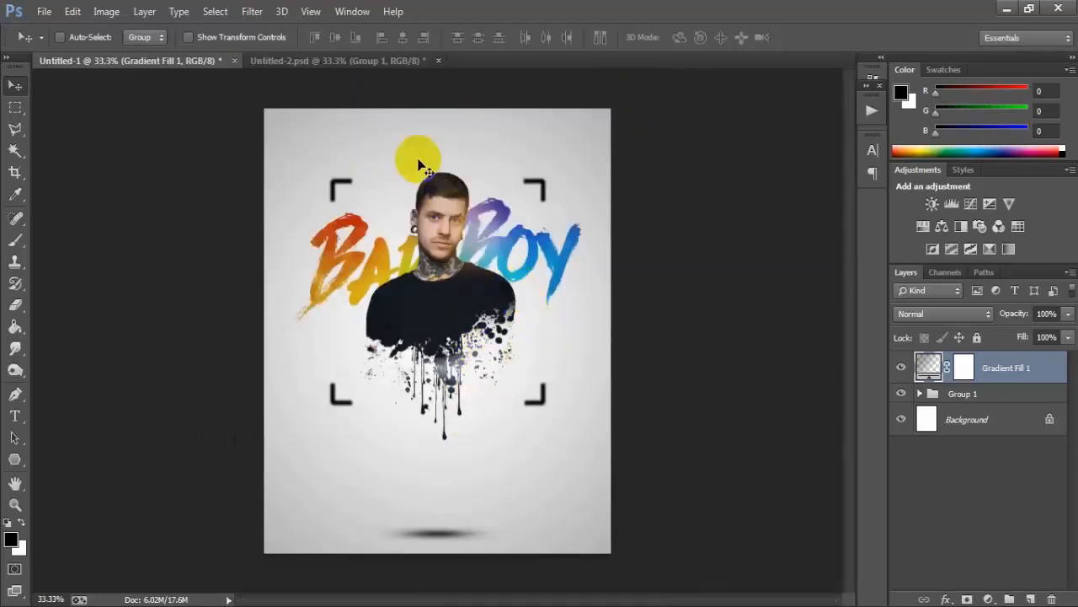
- Compare the Untitled-2.psd and Untitled-1 posters by toggling Group 1's visibility in each, ending on Untitled-1
left_click(355, 61)
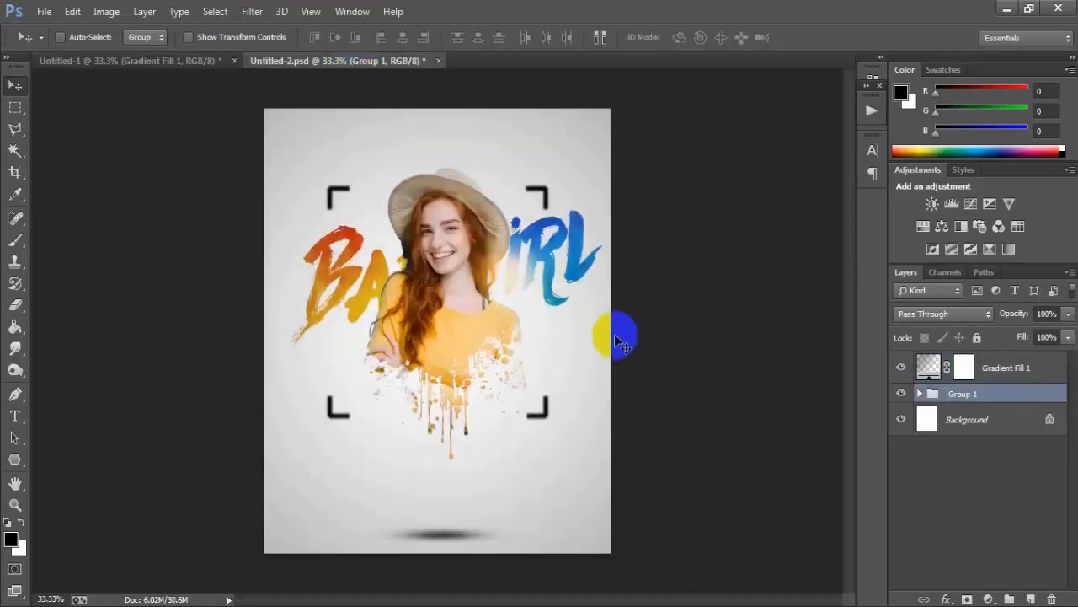
left_click(902, 394)
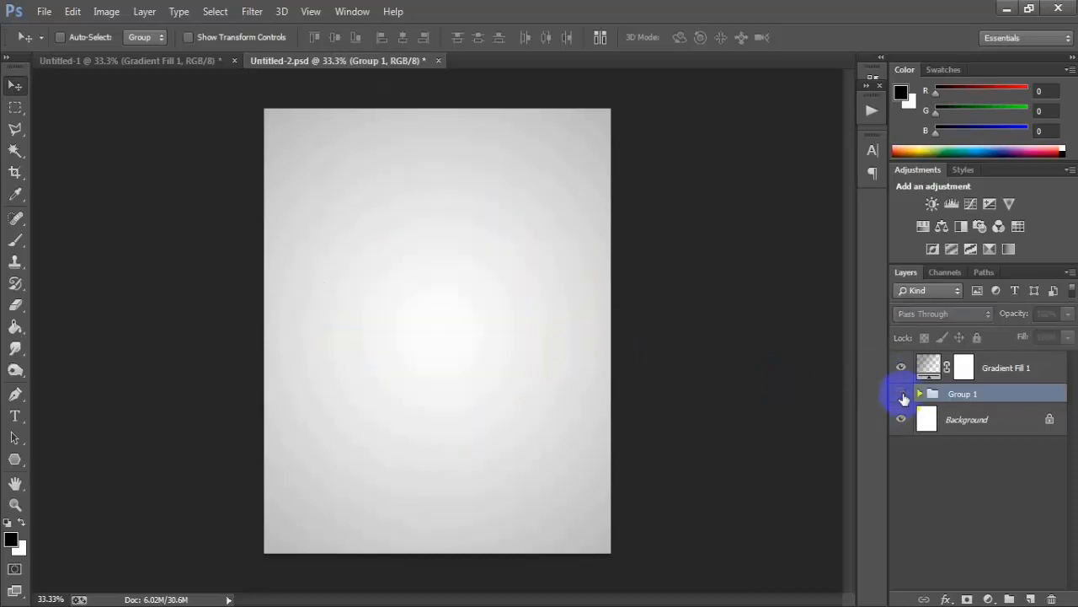
left_click(901, 395)
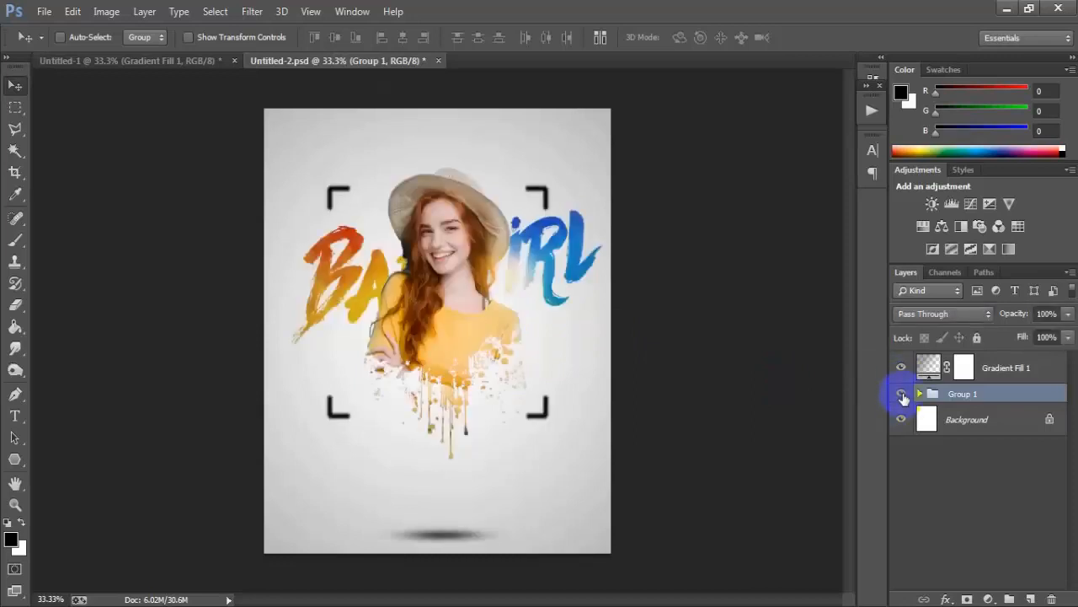
left_click(134, 61)
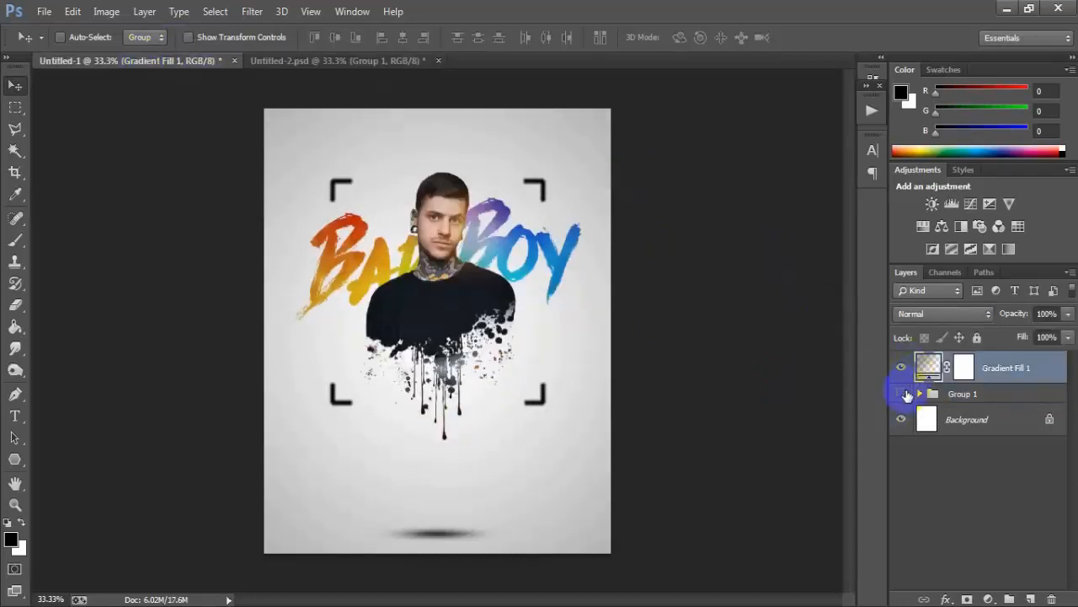
left_click(903, 393)
left_click(903, 393)
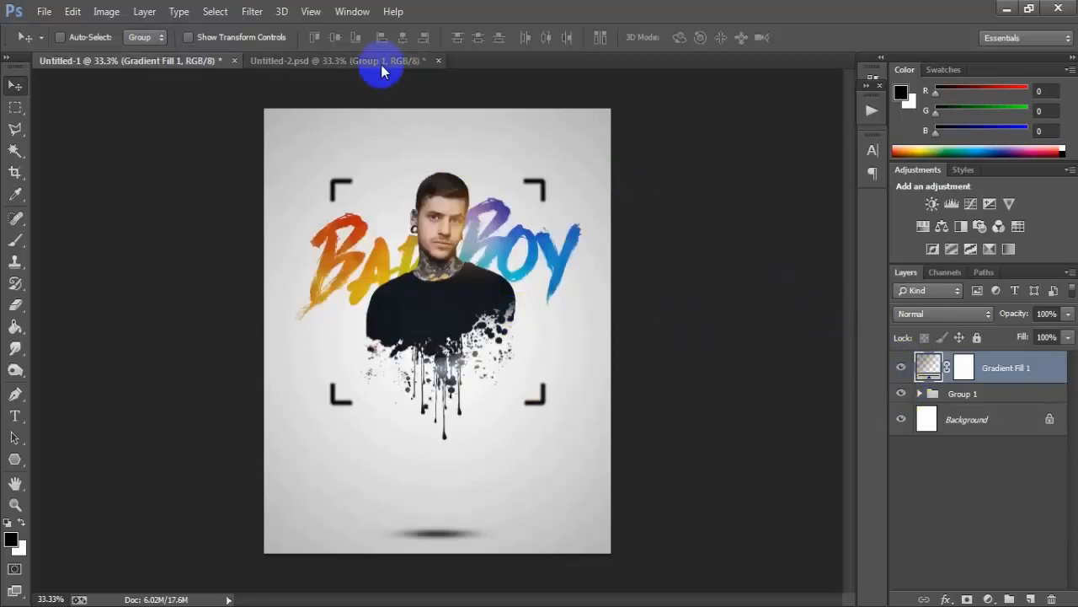
left_click(381, 64)
left_click(902, 393)
left_click(901, 393)
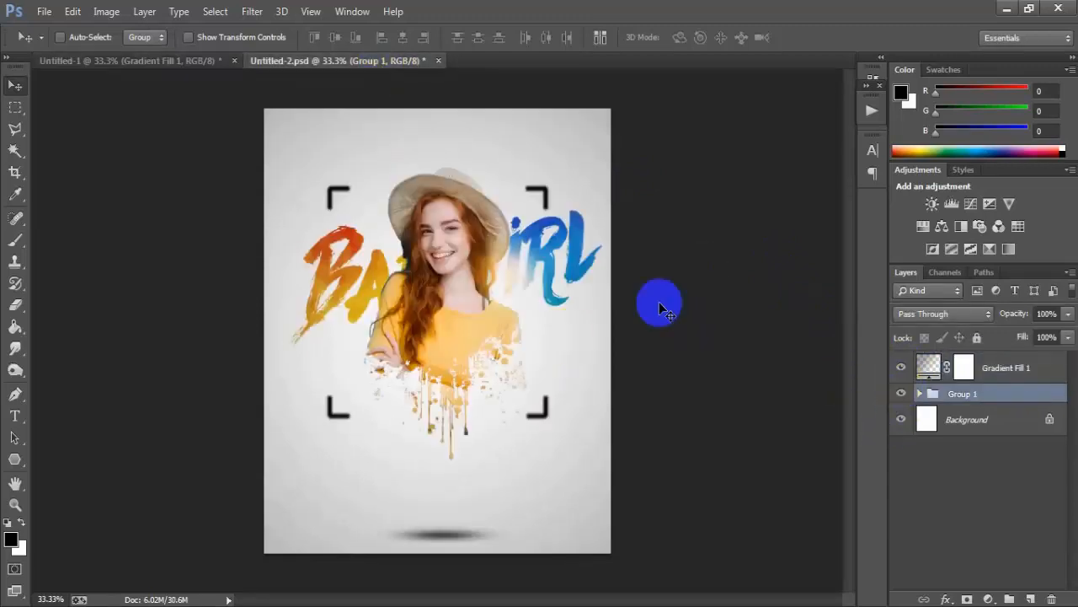
left_click(174, 62)
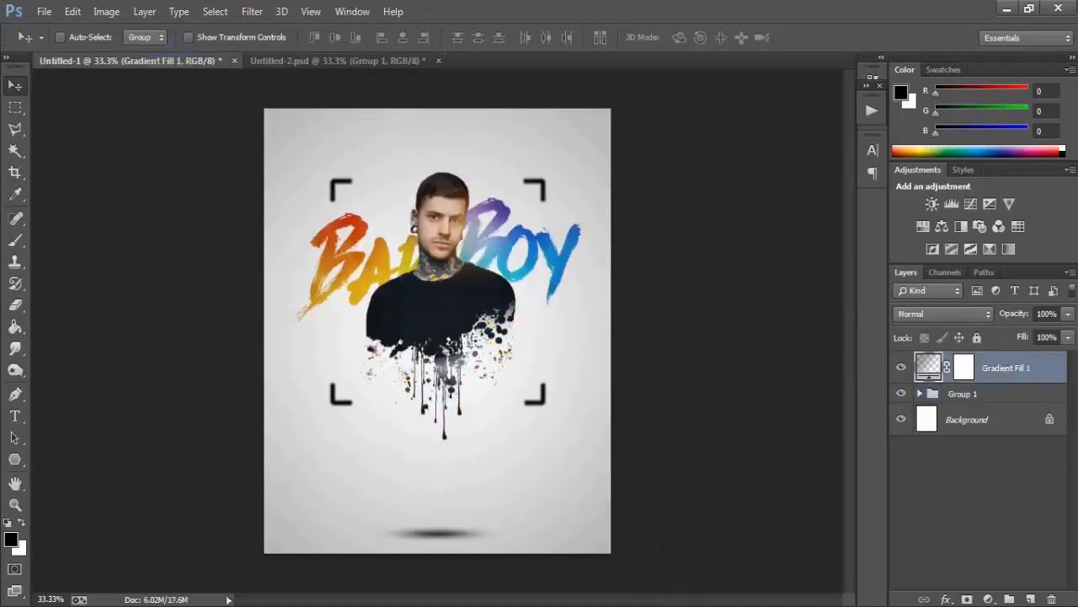